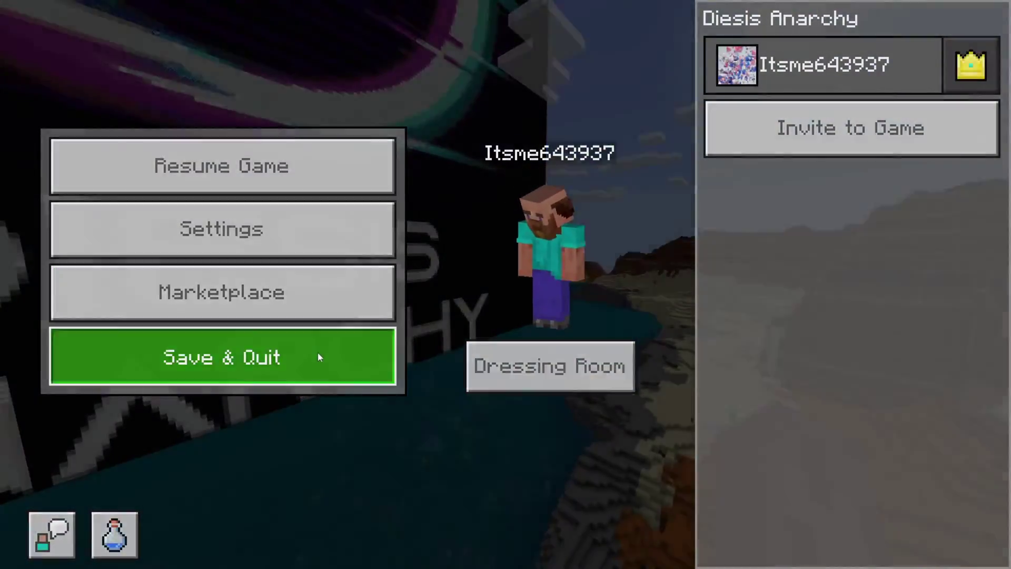
# Save and quit the Diesis Anarchy world to return to Bedrock's Worlds list.
pyautogui.click(317, 353)
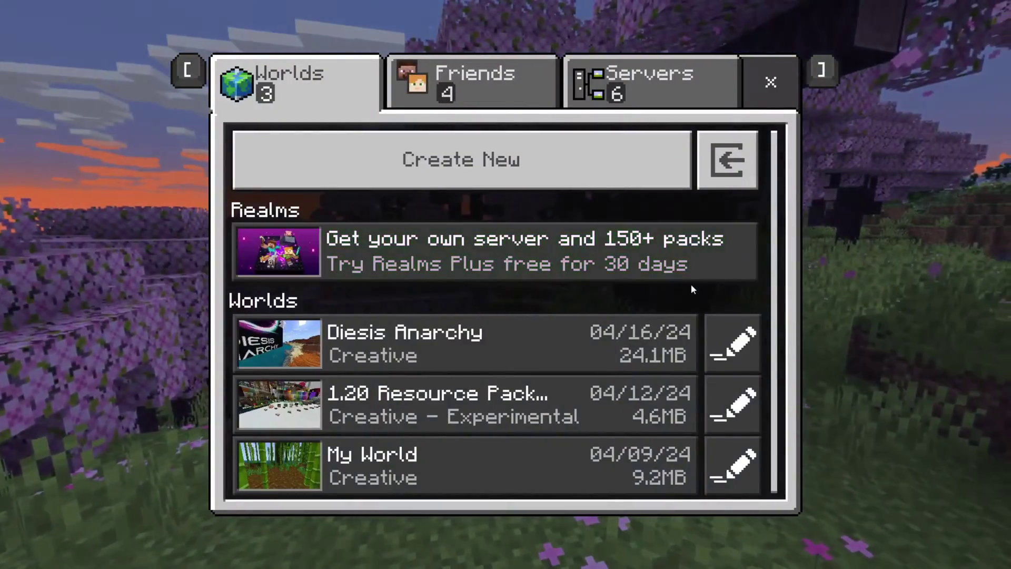
# Export Diesis Anarchy to the Desktop as Diesis Anarchy.mcworld and switch Mob Griefing on.
pyautogui.click(737, 343)
pyautogui.scroll(-20, 740, 349)
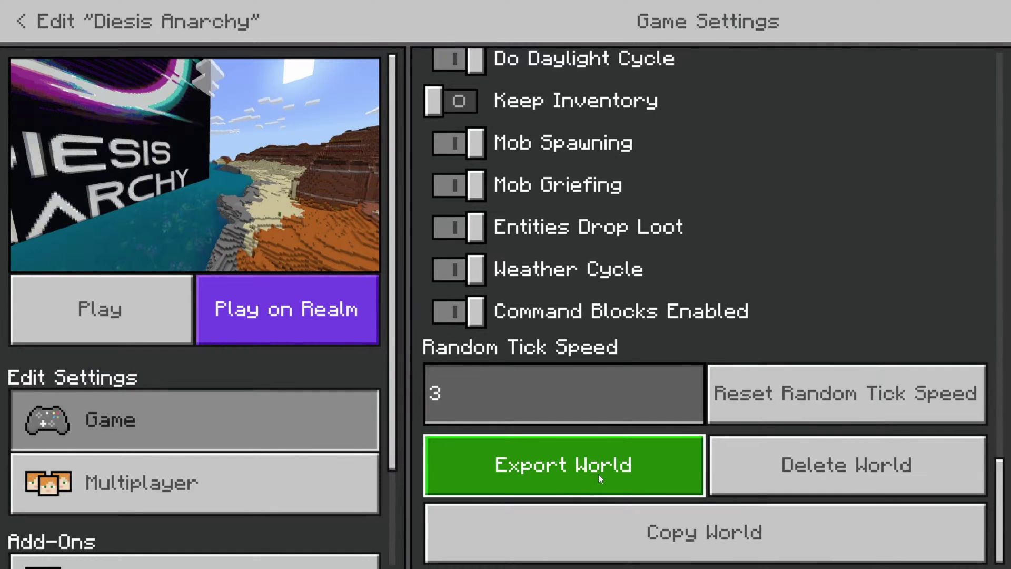
pyautogui.click(598, 472)
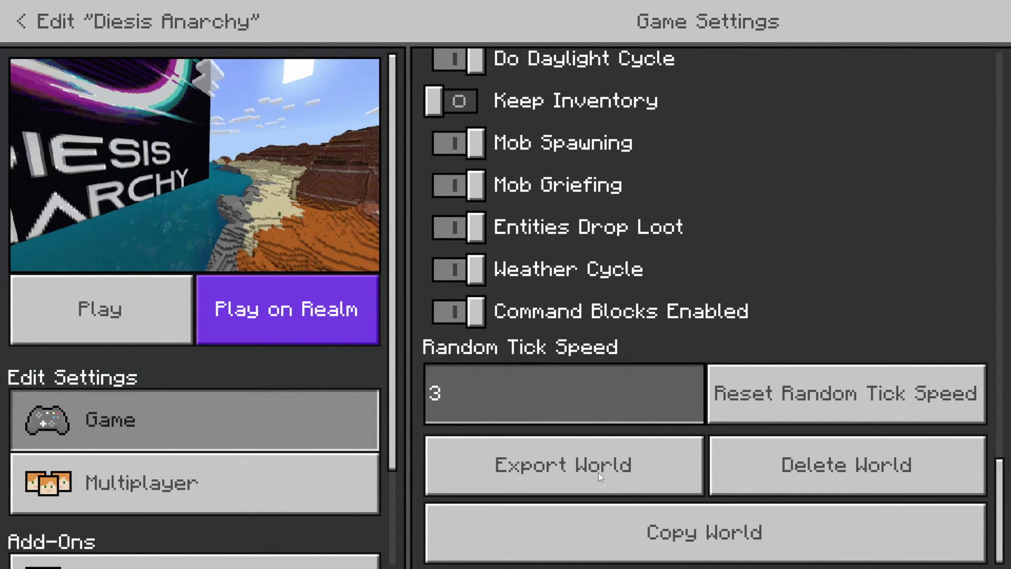
pyautogui.scroll(3, 89, 120)
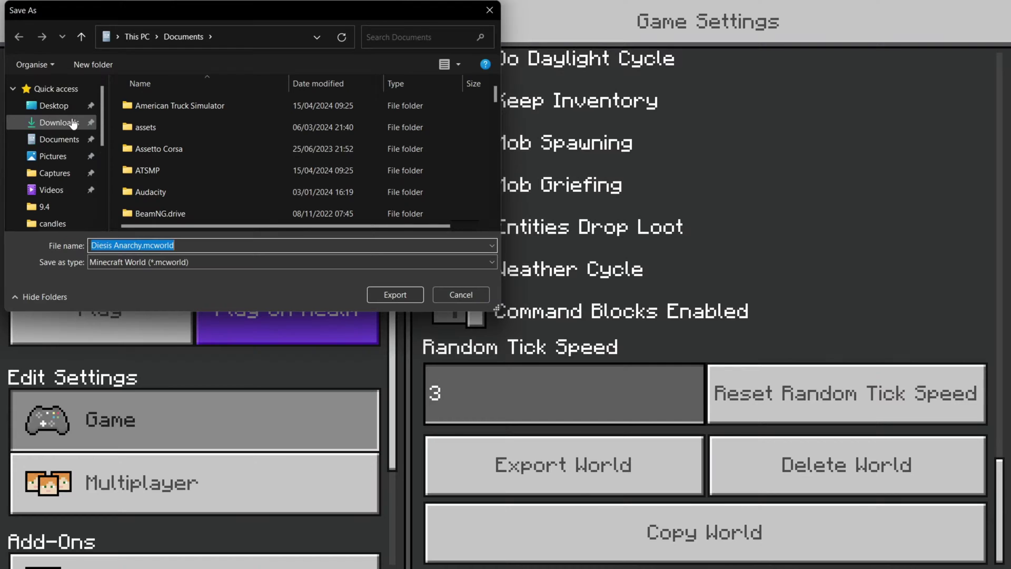
pyautogui.click(53, 105)
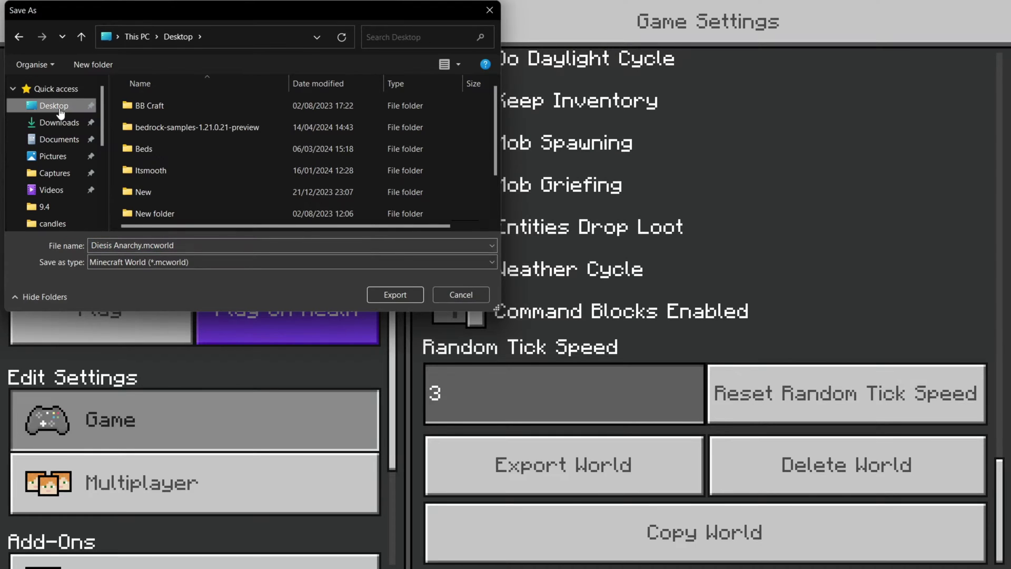
pyautogui.click(394, 295)
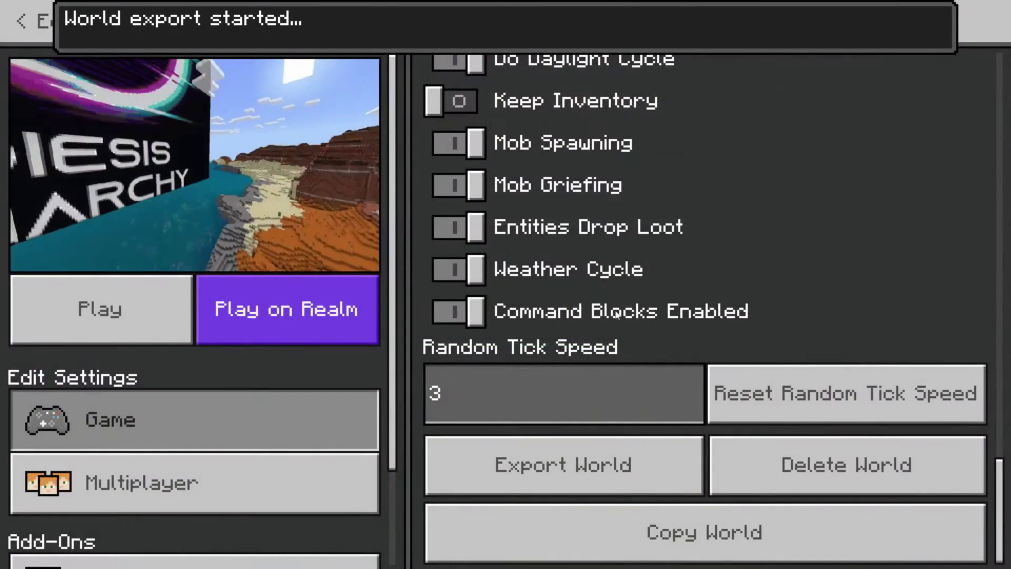
pyautogui.click(988, 200)
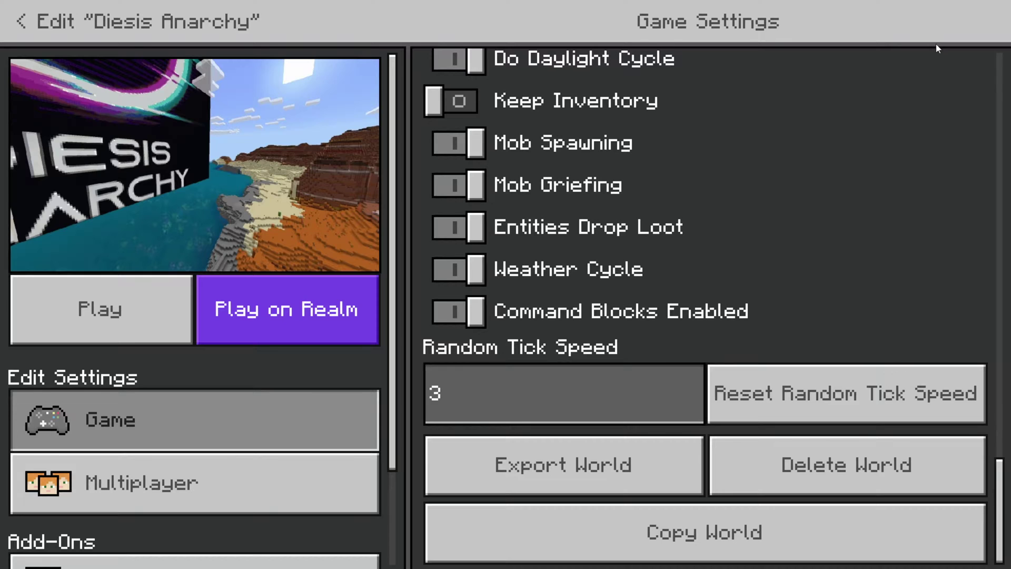
# Close Minecraft and move Diesis Anarchy.mcworld on the desktop beside the wolf.
pyautogui.press('Escape')
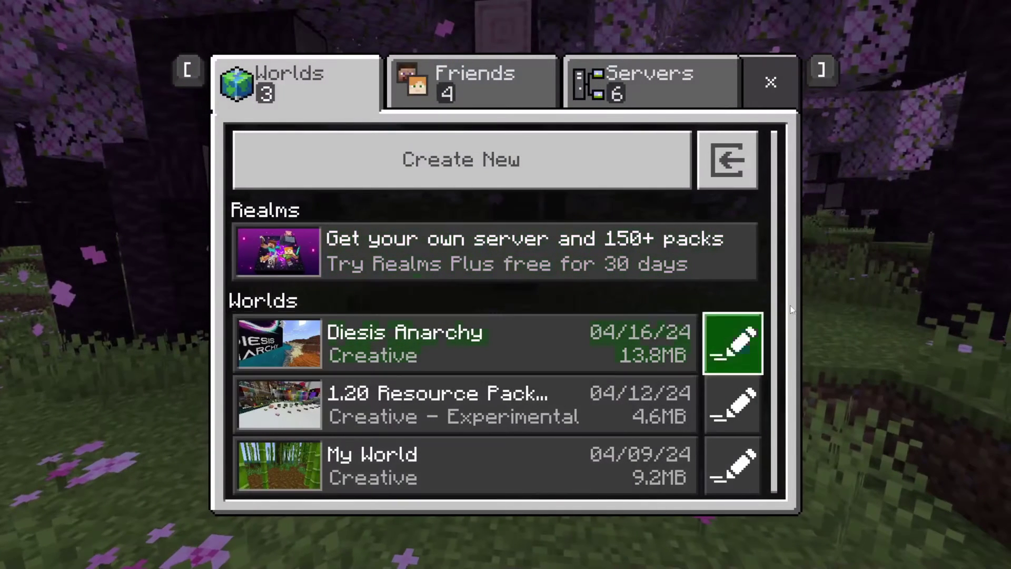
pyautogui.hotkey('alt', 'F4')
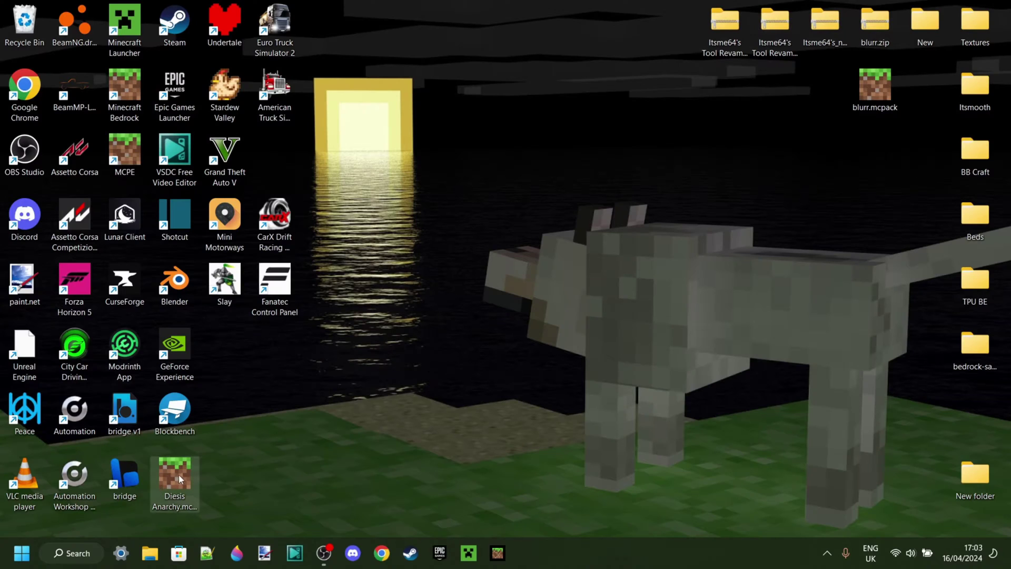
pyautogui.moveTo(178, 472); pyautogui.dragTo(493, 279)
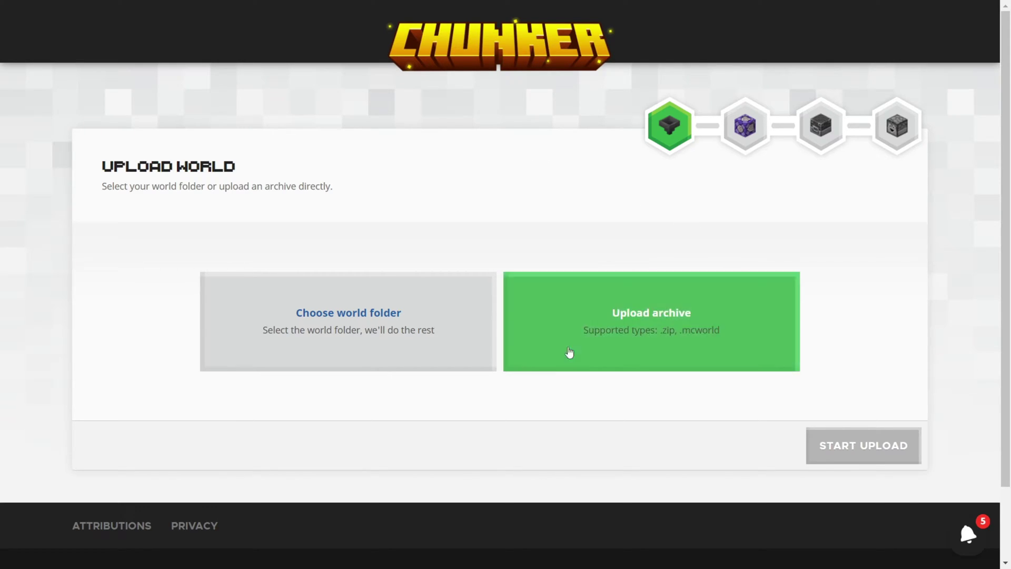
# Upload Diesis Anarchy.mcworld to Chunker as an archive.
pyautogui.click(652, 328)
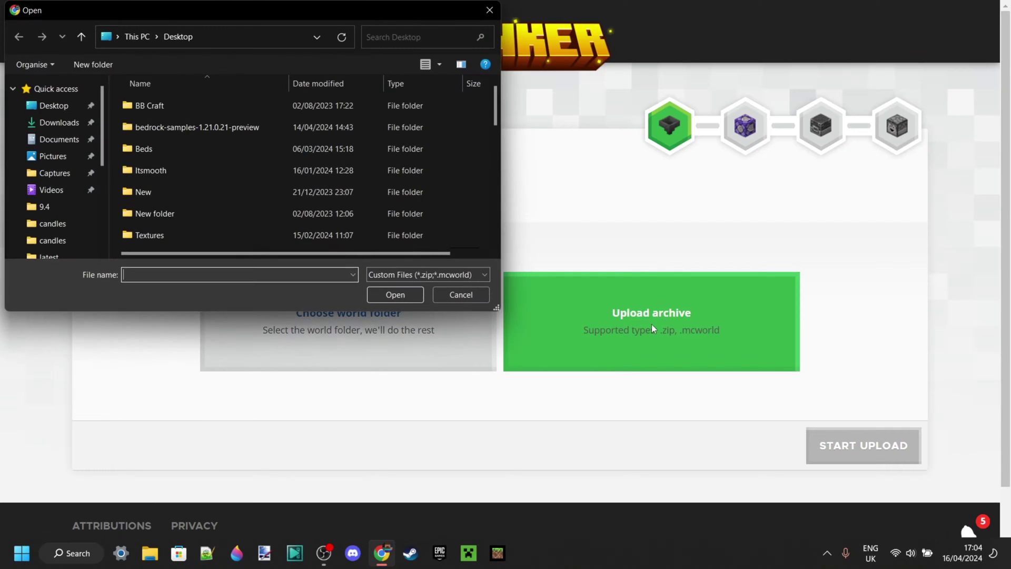
pyautogui.scroll(-5, 220, 164)
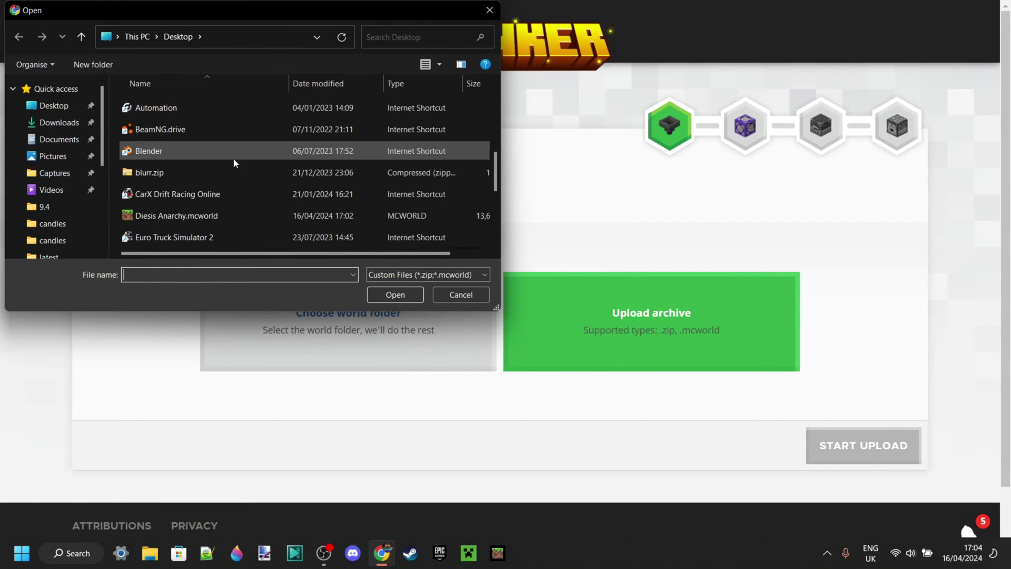
pyautogui.click(200, 220)
pyautogui.doubleClick(199, 220)
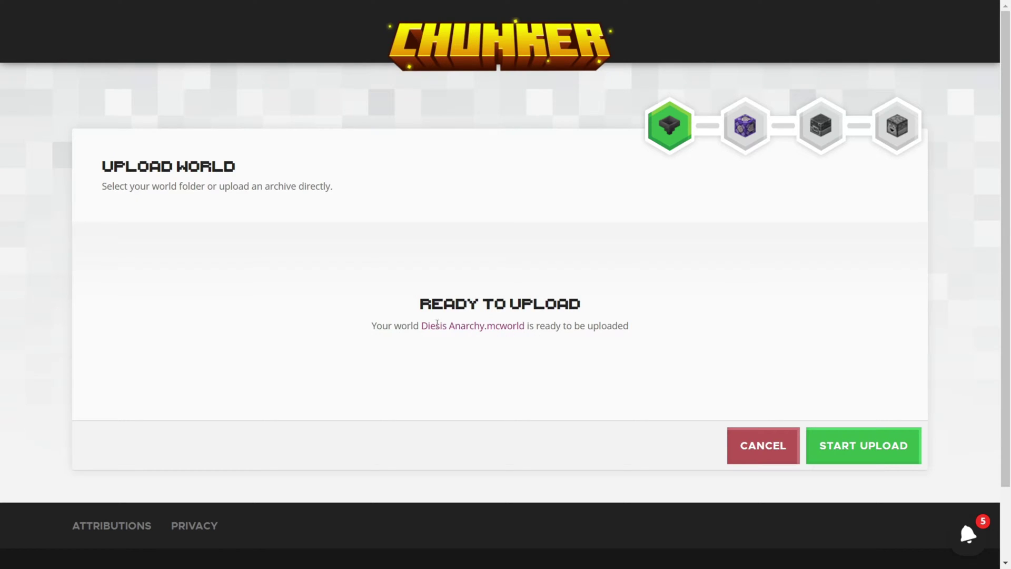
pyautogui.click(867, 443)
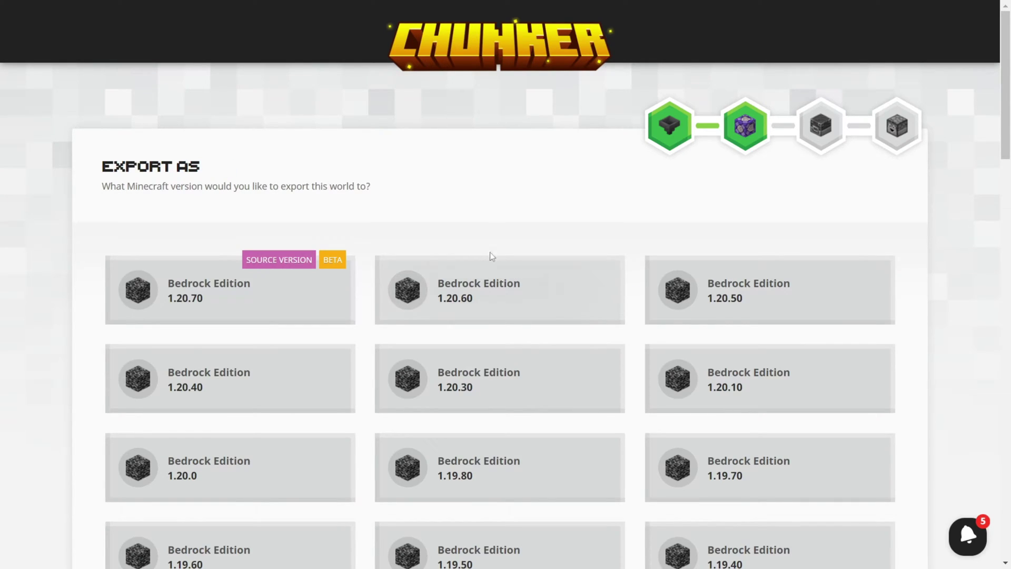
# Select Java Edition 1.20.3 as Chunker's target version.
pyautogui.scroll(-1, 509, 197)
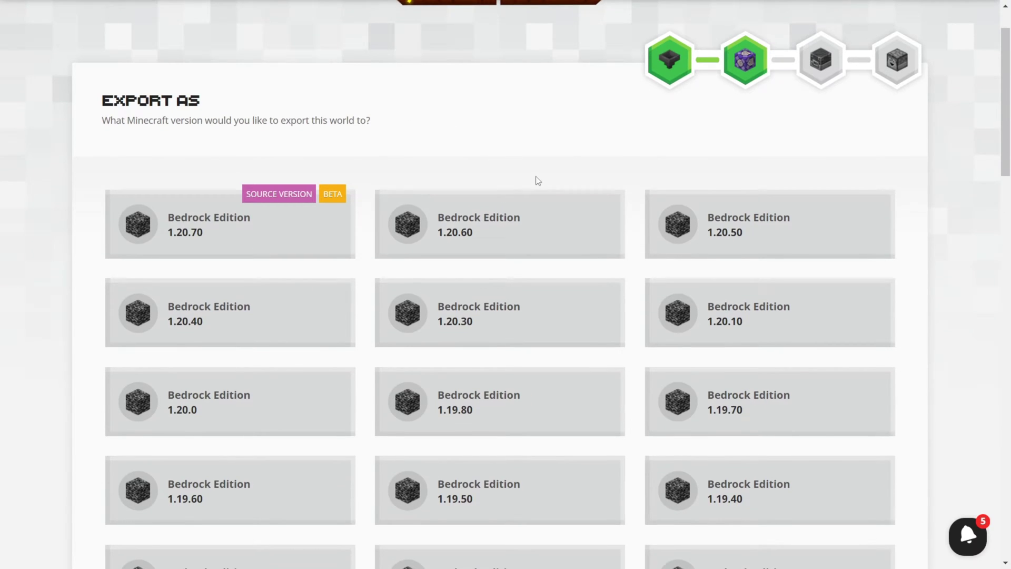
pyautogui.scroll(-20, 542, 165)
pyautogui.scroll(5, 527, 265)
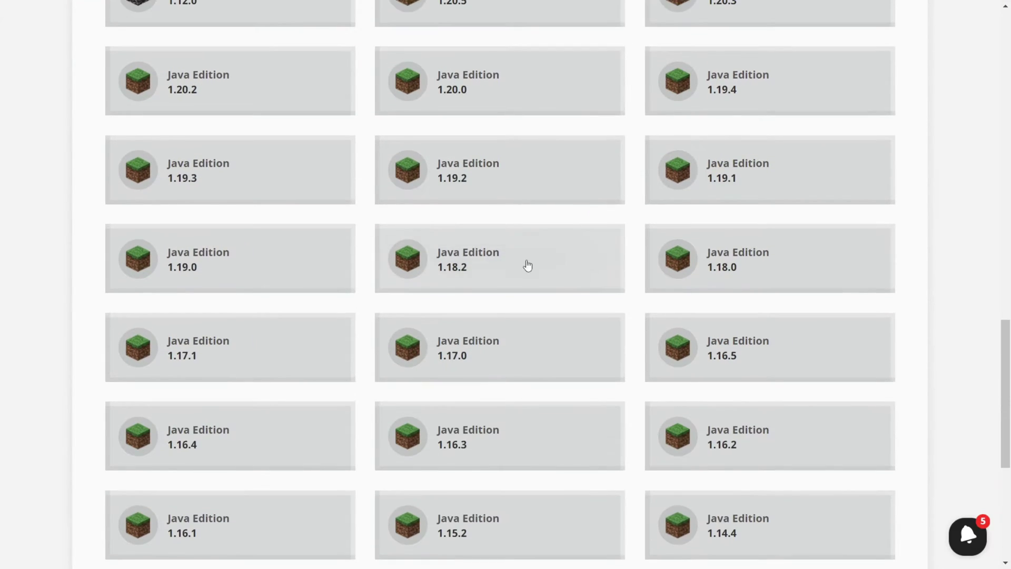
pyautogui.scroll(4, 528, 265)
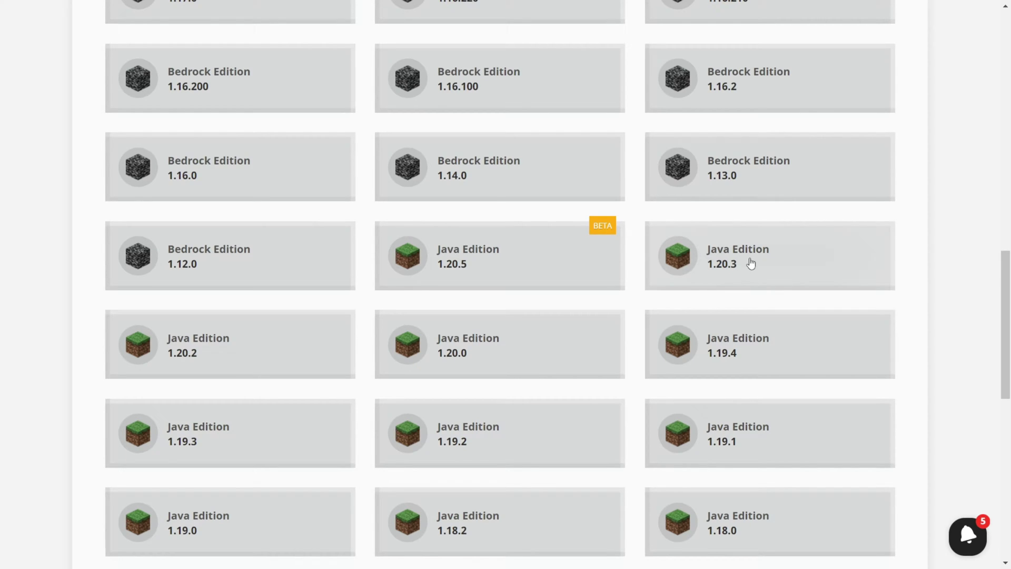
pyautogui.click(826, 274)
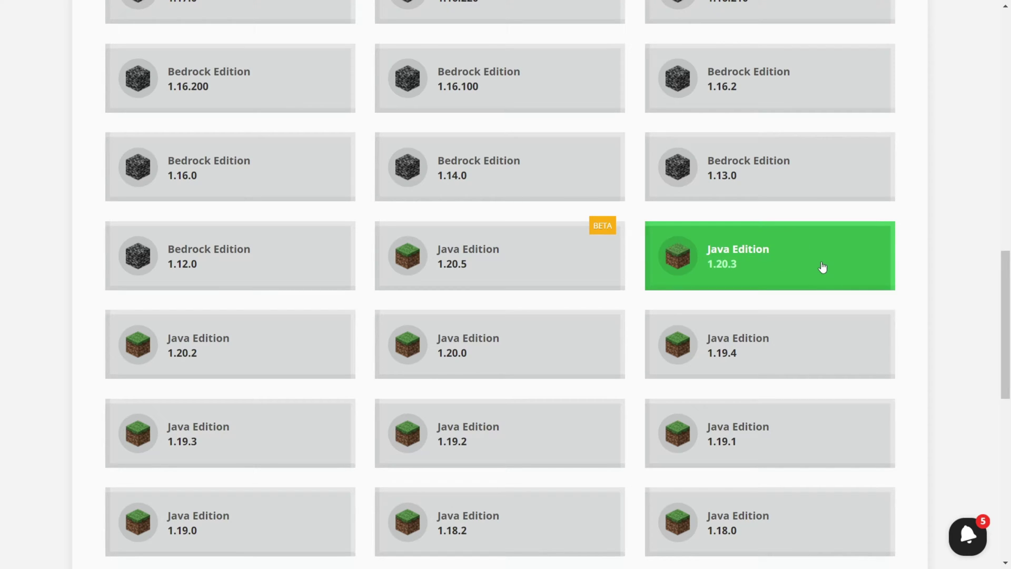
# Start Convert & Download for the Diesis Anarchy world.
pyautogui.scroll(-3, 793, 233)
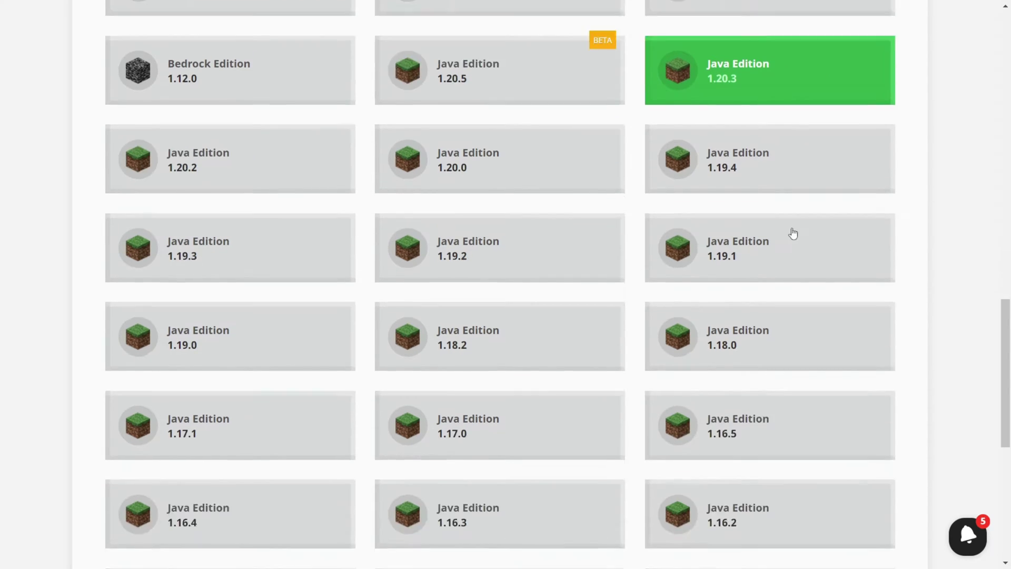
pyautogui.scroll(-7, 793, 234)
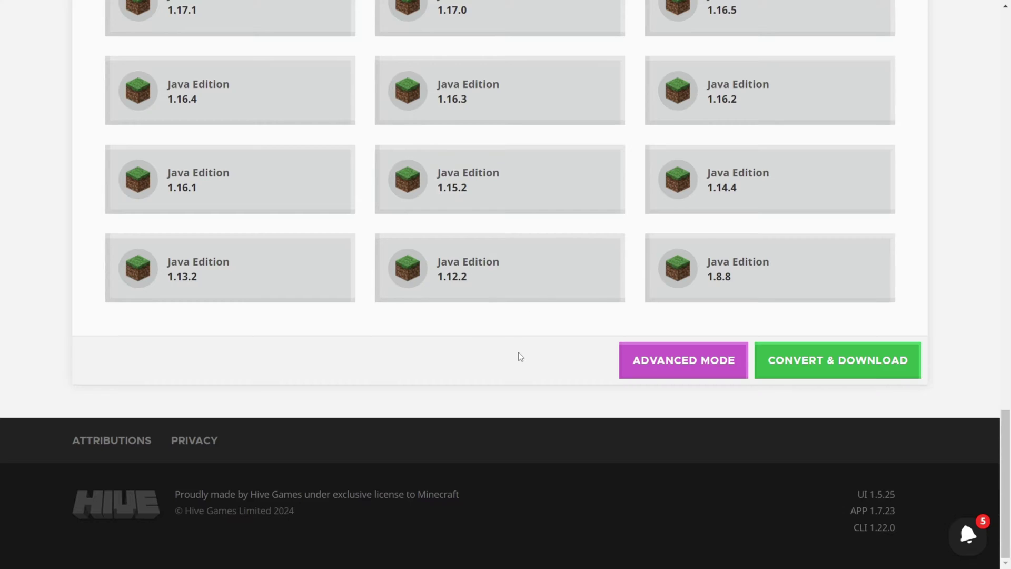
pyautogui.scroll(8, 653, 373)
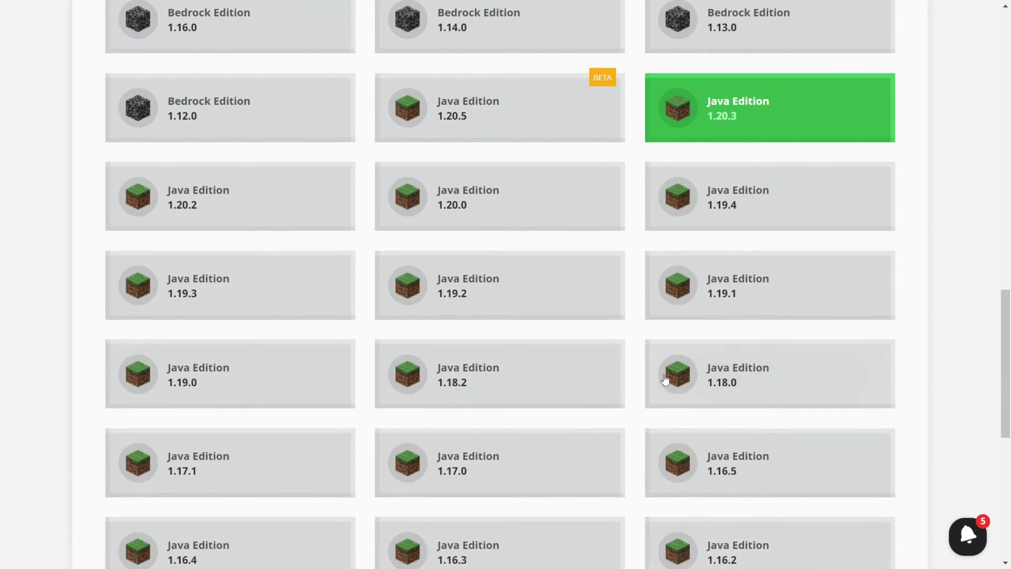
pyautogui.scroll(-9, 843, 200)
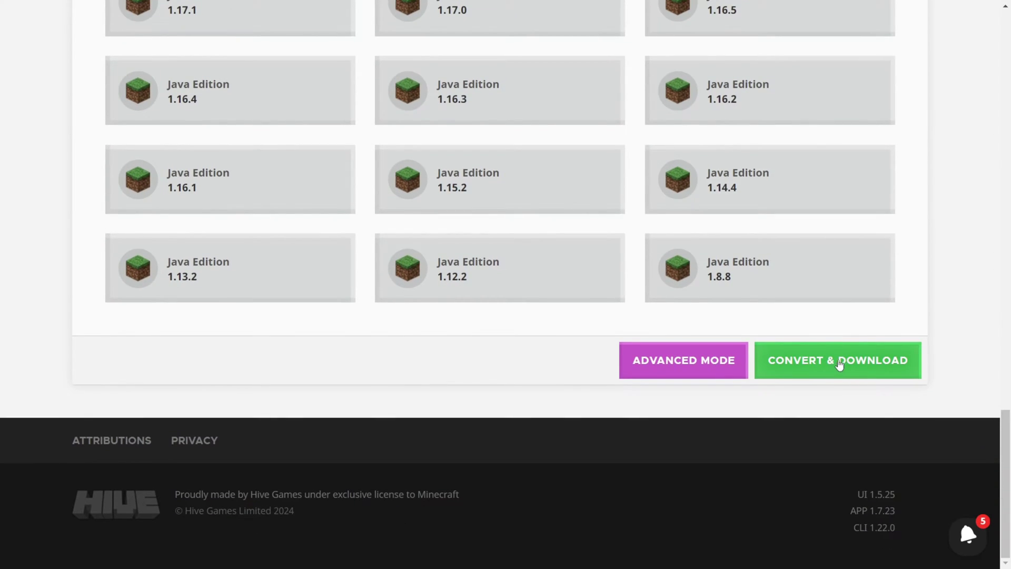
pyautogui.click(839, 364)
pyautogui.scroll(1, 865, 334)
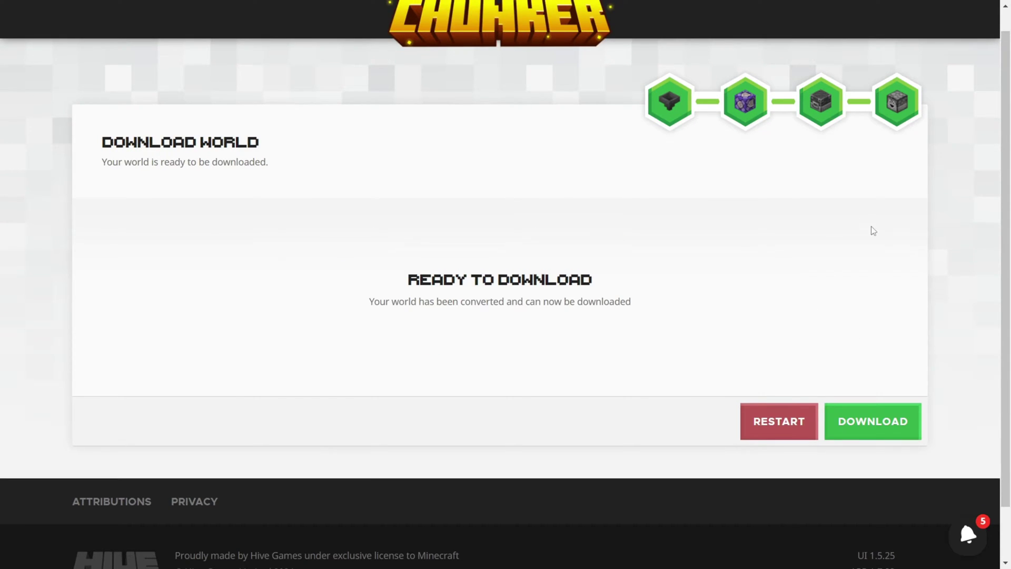
# Download the converted Java Edition world from Chunker's Download World page.
pyautogui.click(902, 432)
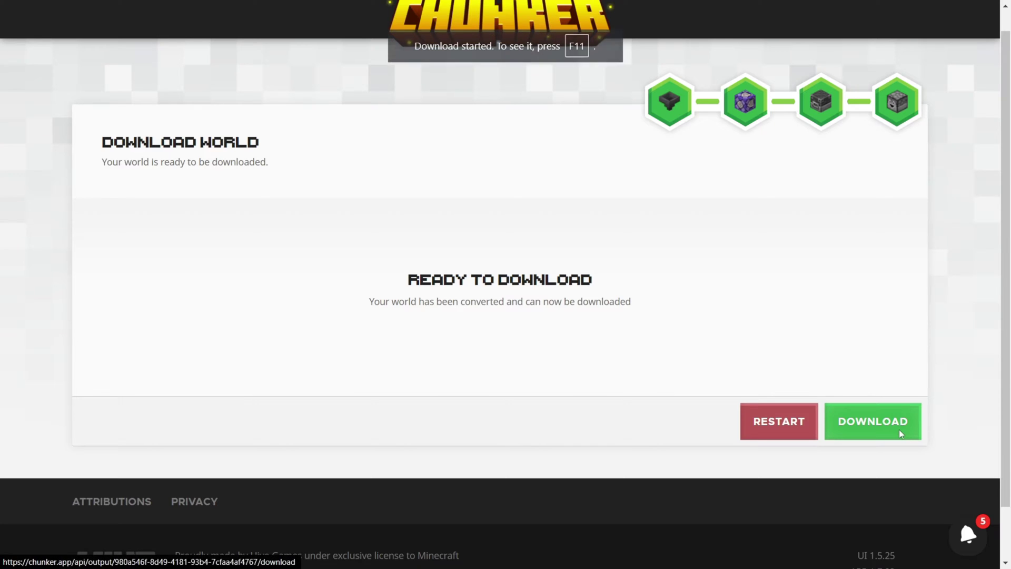
pyautogui.scroll(1, 271, 312)
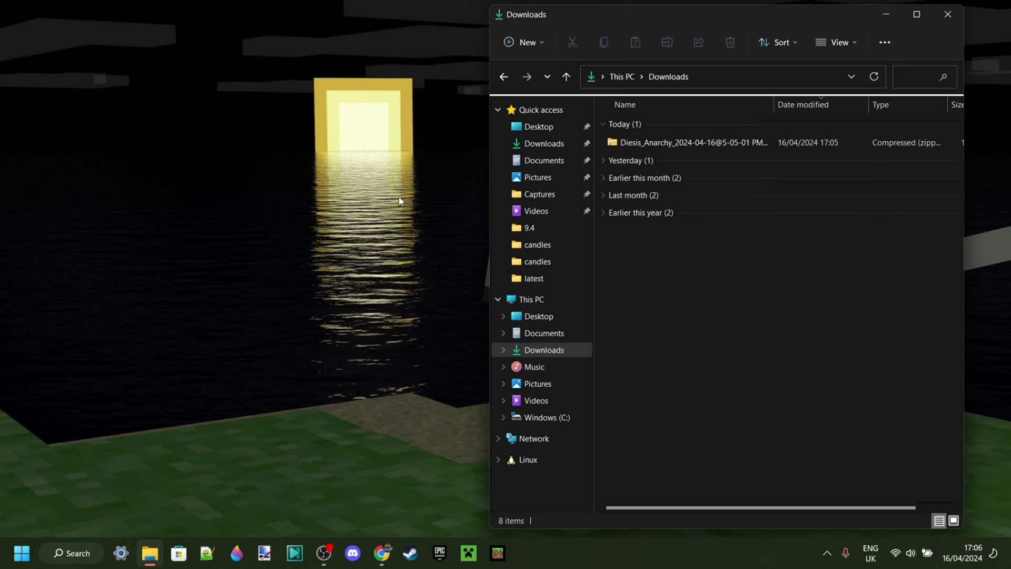
# Open the %appdata% folder via the Run box in a new Explorer window.
pyautogui.press('super+r')
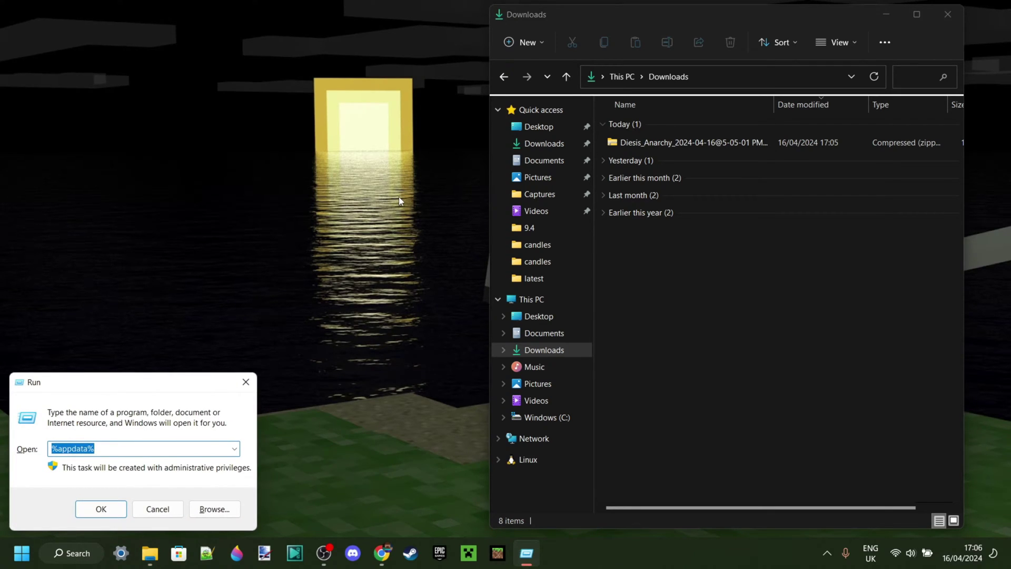
pyautogui.write('%')
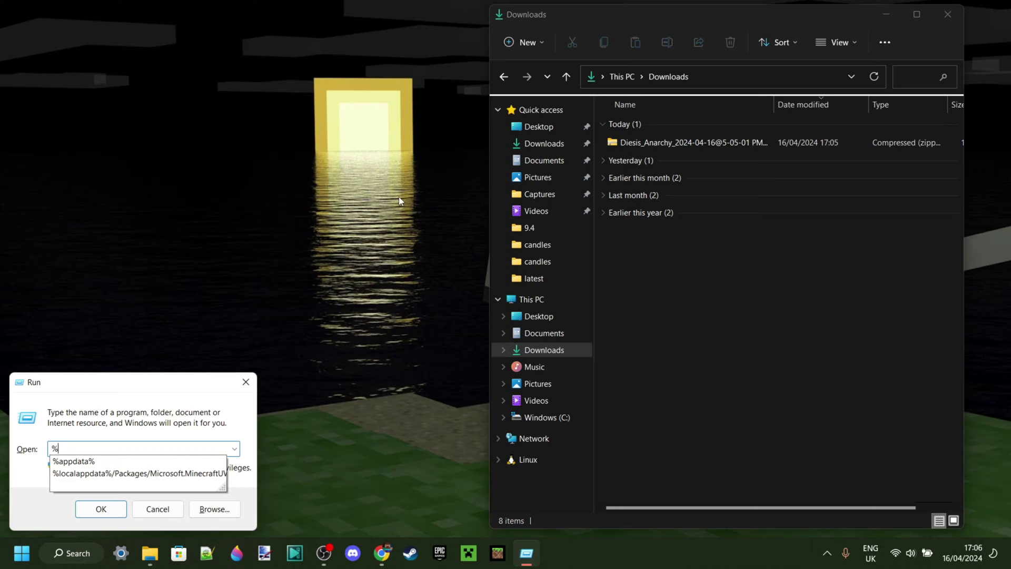
pyautogui.write('appdat')
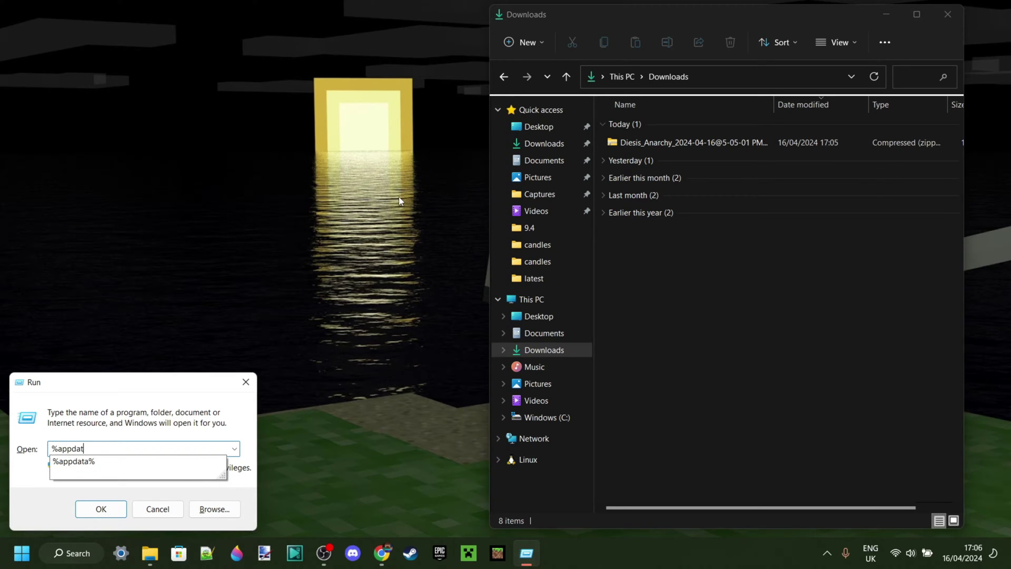
pyautogui.write('a%')
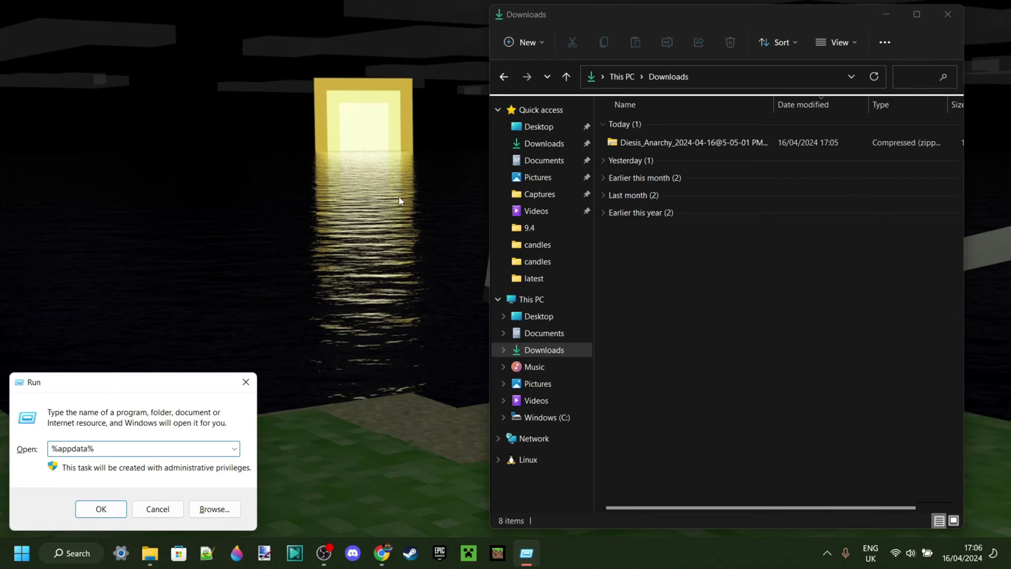
pyautogui.press('Return')
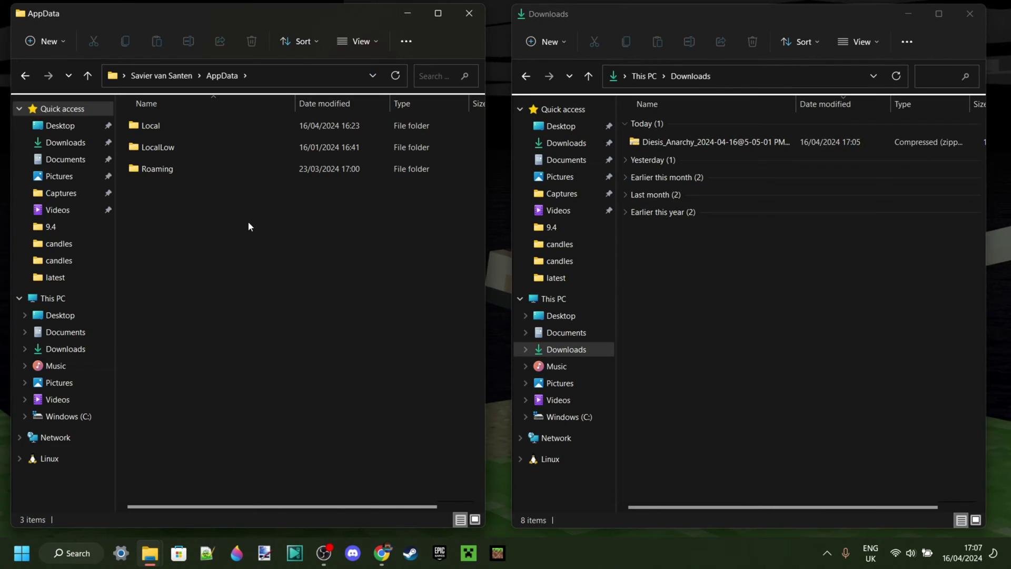
# Navigate to Roaming\.minecraft\saves in the AppData Explorer window.
pyautogui.doubleClick(213, 171)
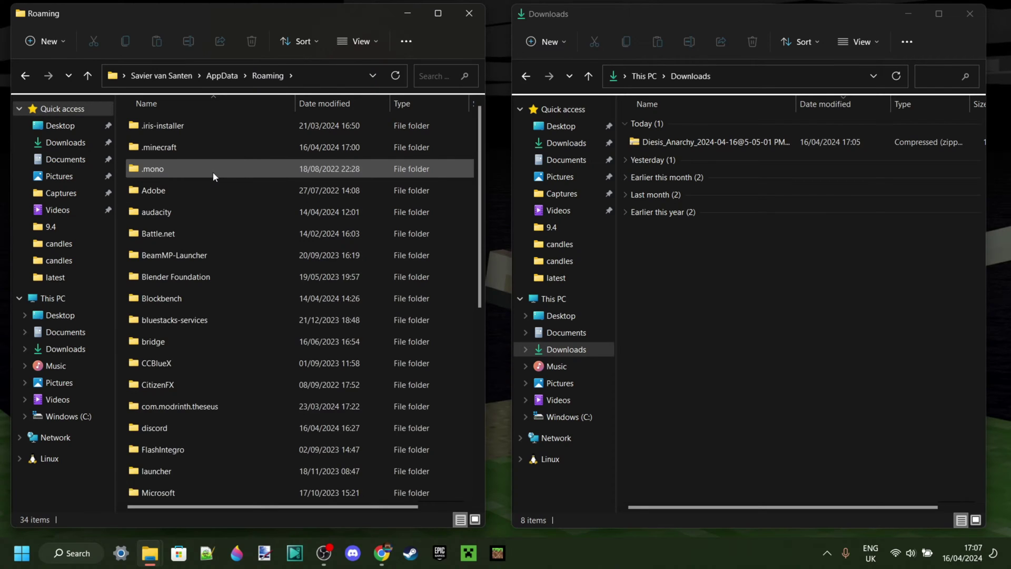
pyautogui.click(223, 77)
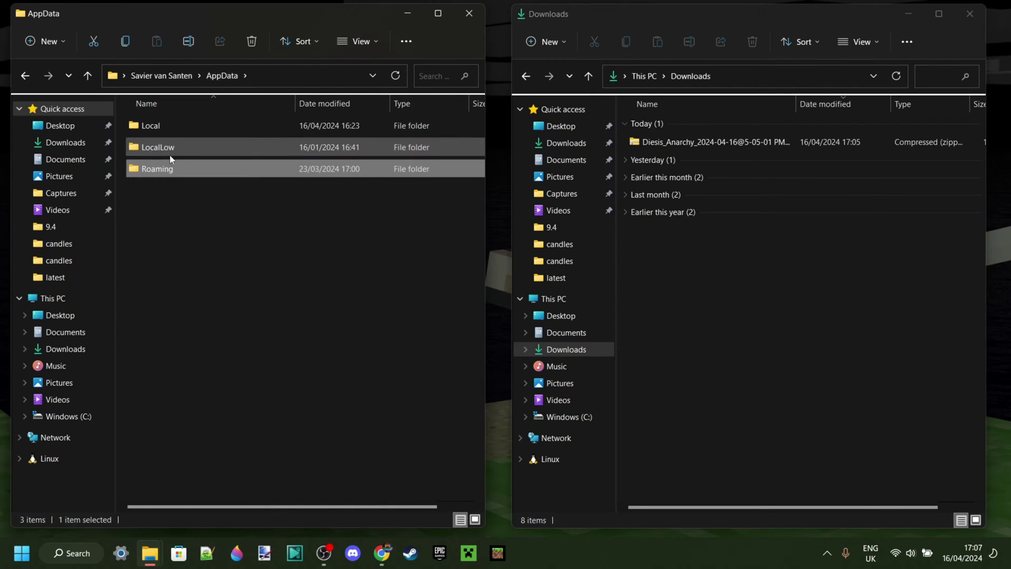
pyautogui.doubleClick(173, 167)
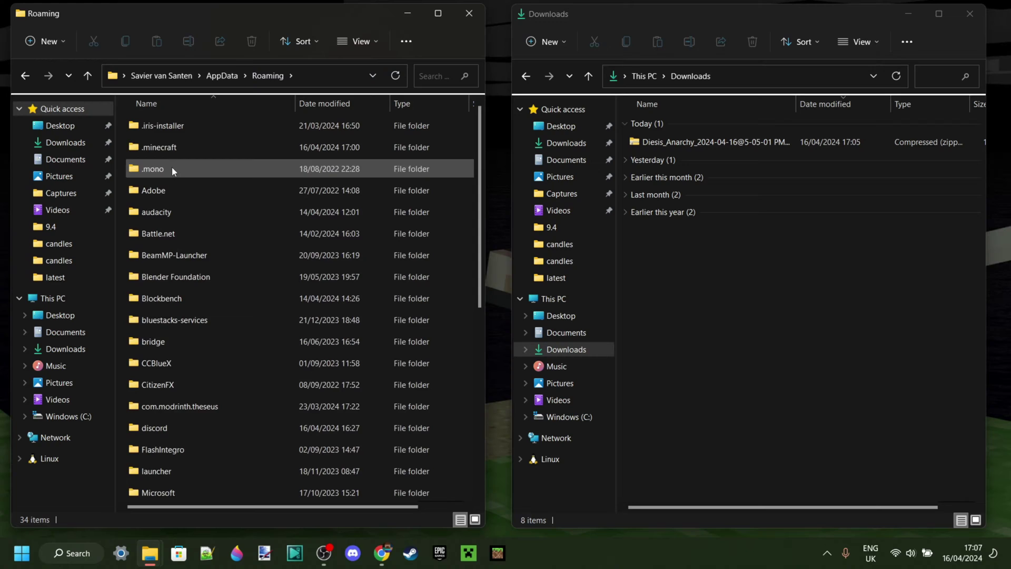
pyautogui.doubleClick(189, 143)
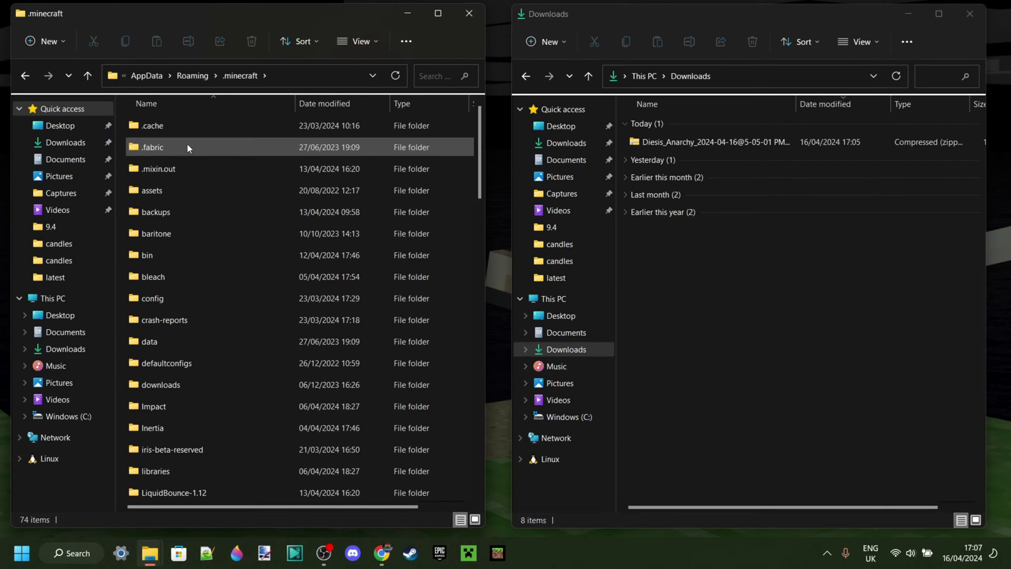
pyautogui.scroll(-1, 285, 274)
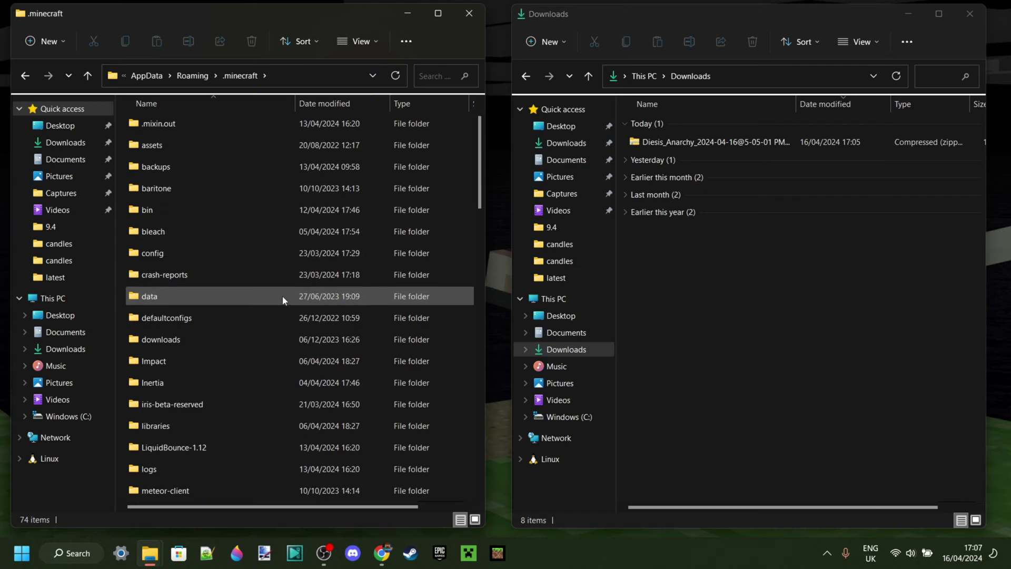
pyautogui.scroll(-3, 282, 296)
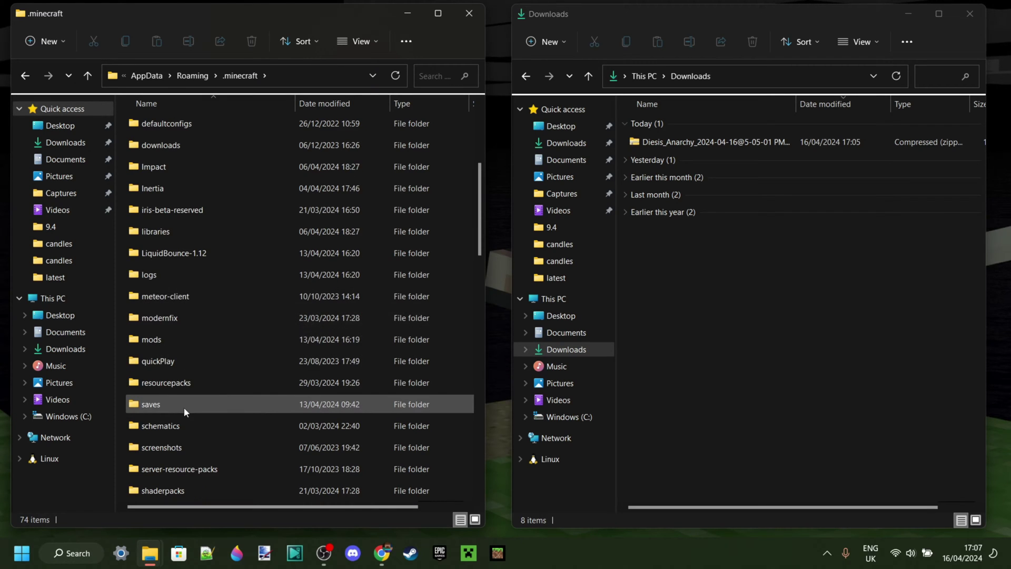
pyautogui.doubleClick(188, 406)
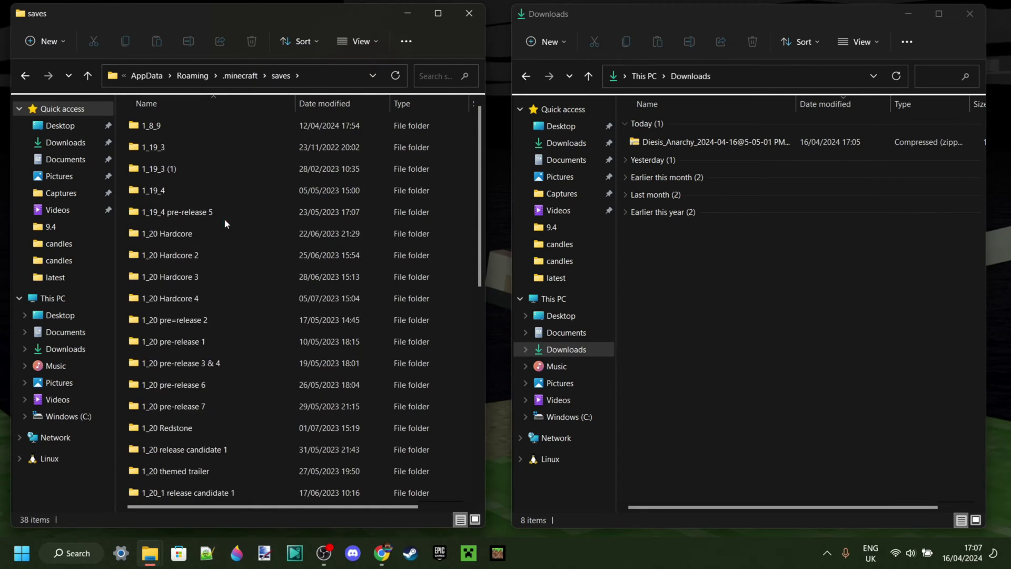
pyautogui.scroll(-7, 224, 219)
pyautogui.scroll(7, 229, 227)
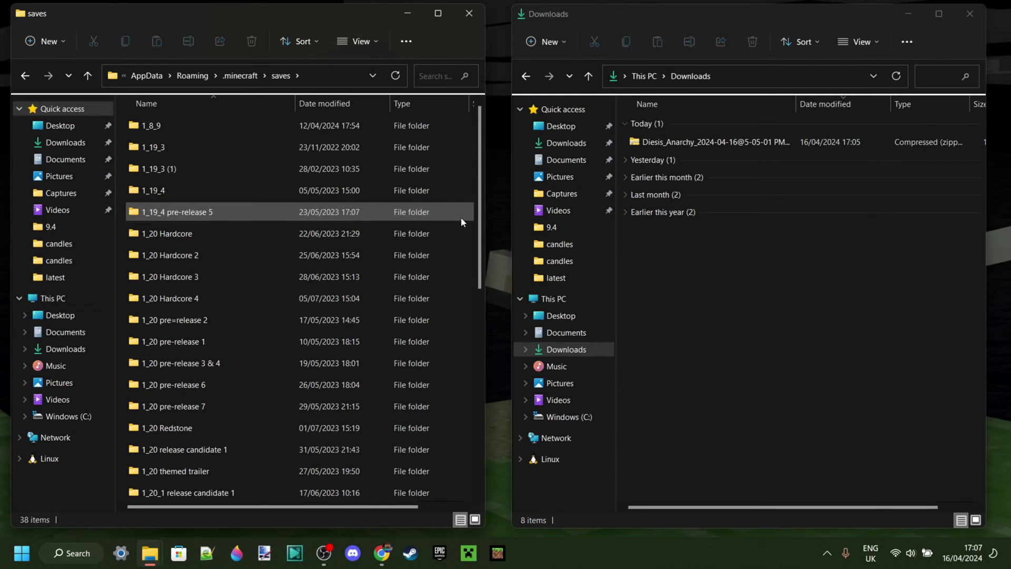
# Bring the Downloads window holding the Diesis_Anarchy zip into focus.
pyautogui.moveTo(460, 217)
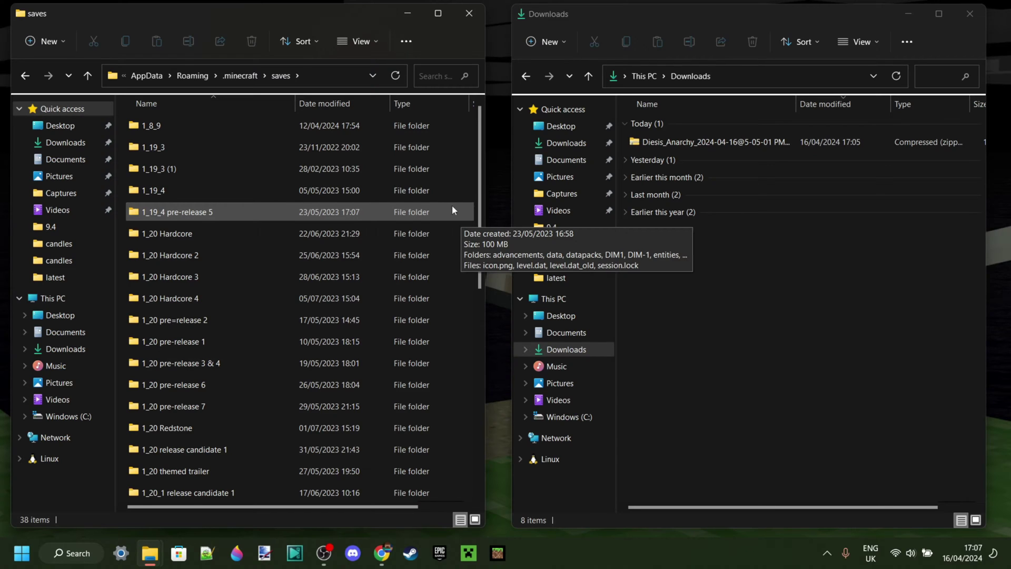
pyautogui.scroll(-7, 295, 289)
pyautogui.click(685, 141)
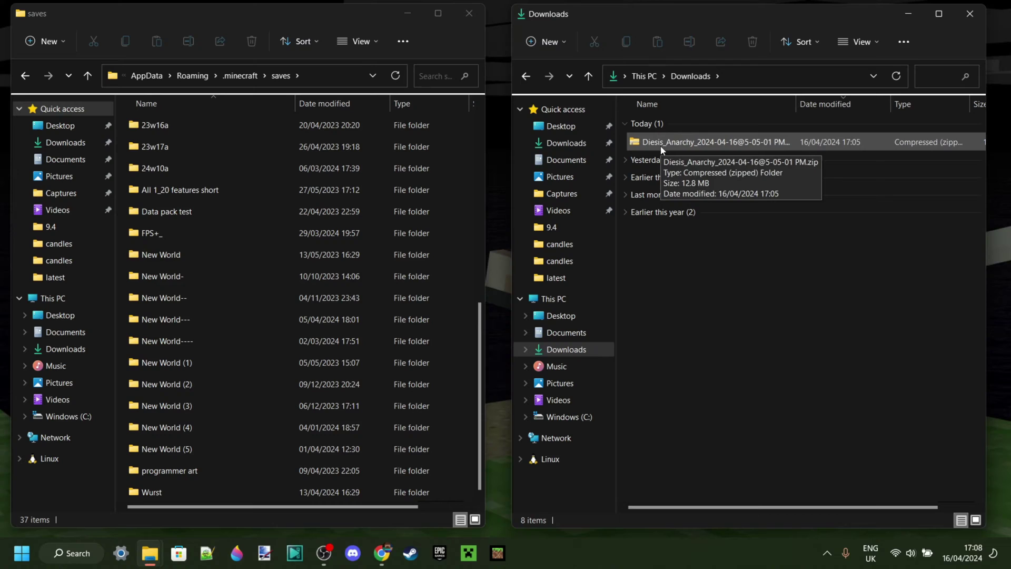
pyautogui.scroll(7, 258, 195)
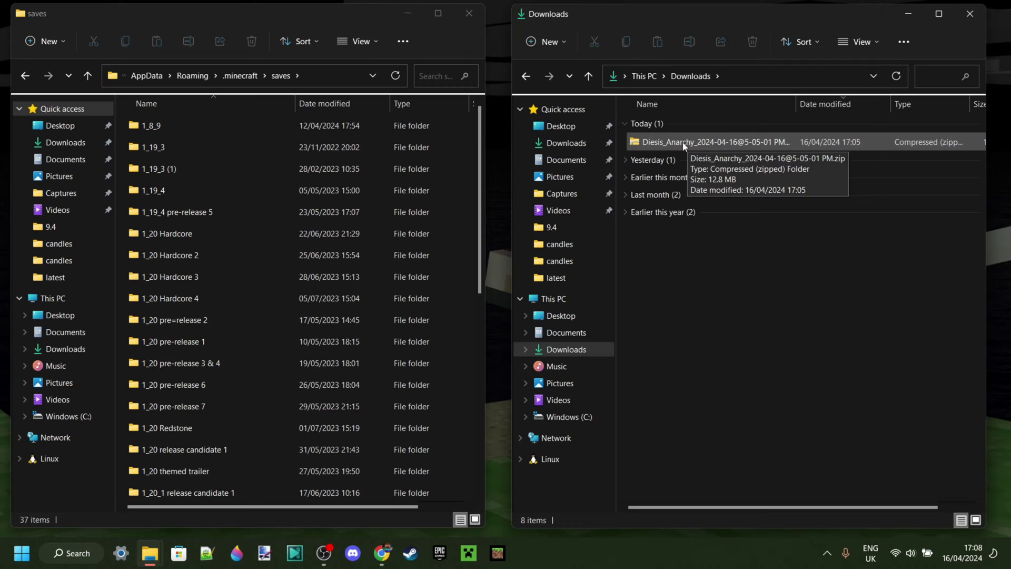
# Extract the Diesis_Anarchy zip into a same-named folder in Downloads.
pyautogui.rightClick(669, 148)
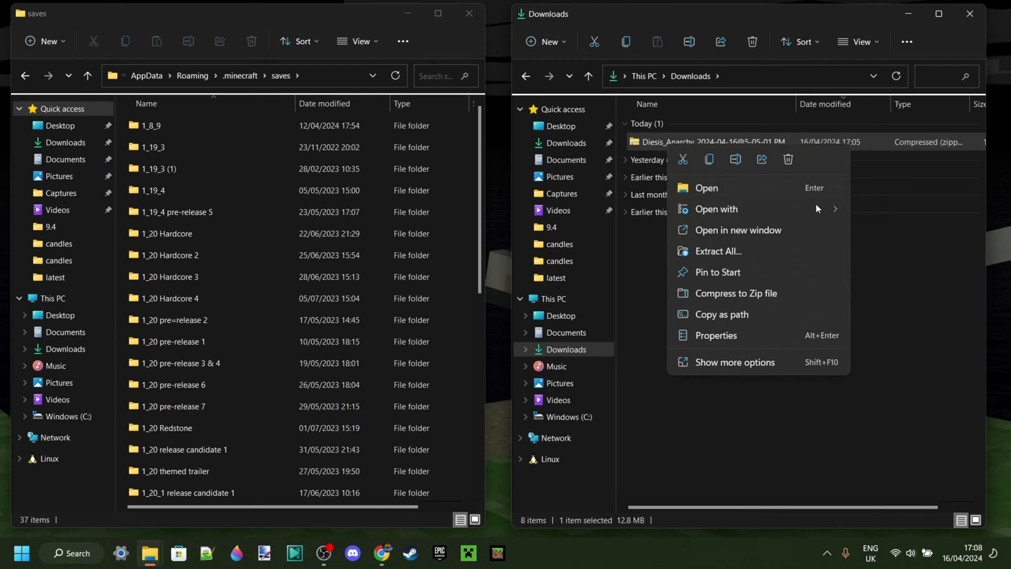
pyautogui.click(709, 251)
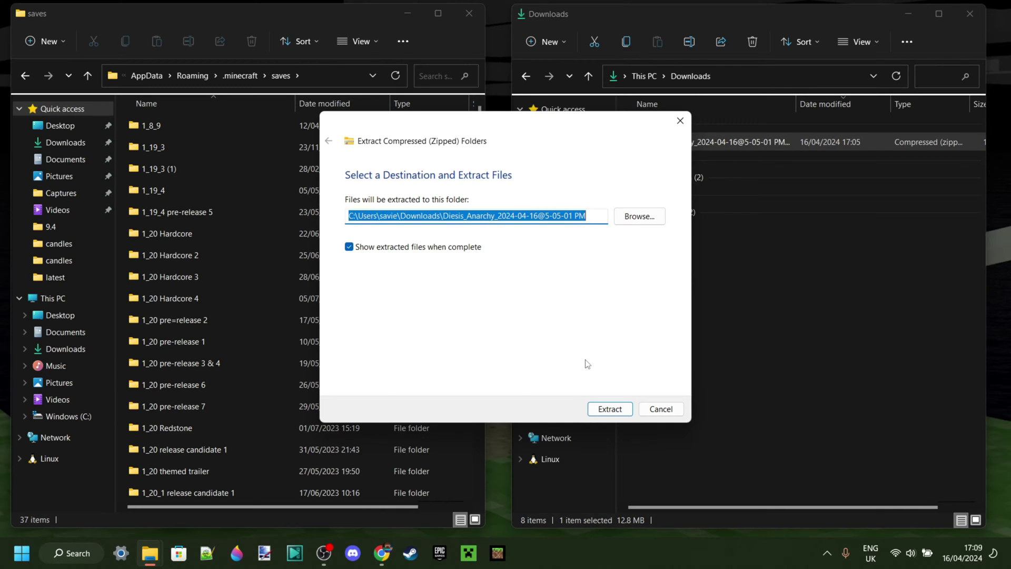
pyautogui.click(609, 409)
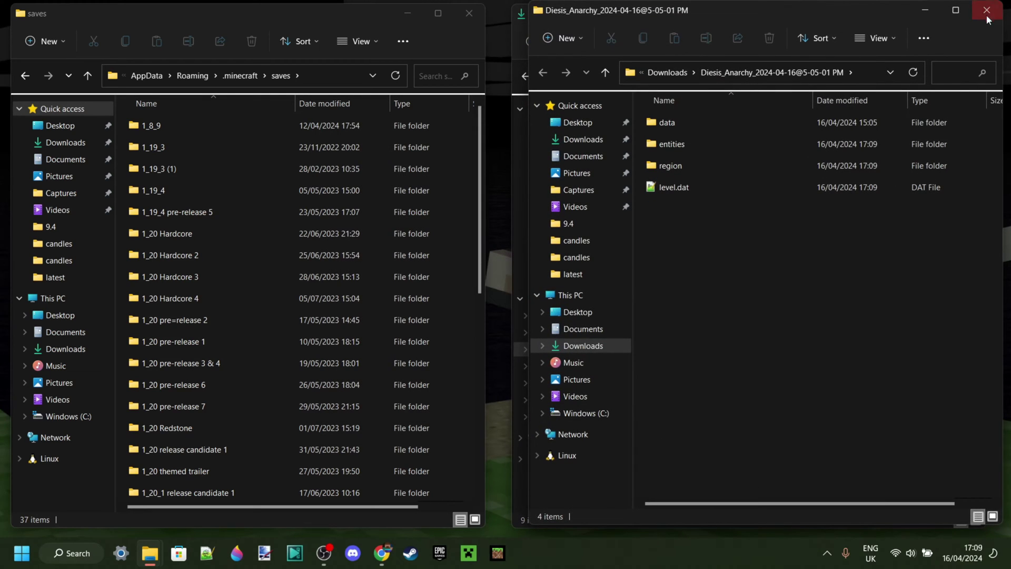
pyautogui.click(970, 14)
pyautogui.click(736, 285)
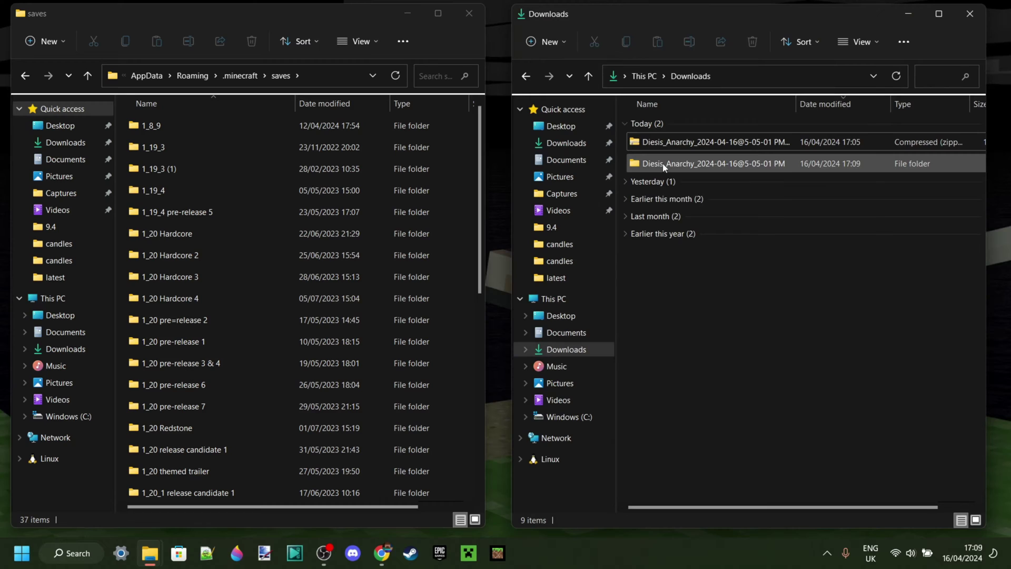
# Drag the extracted Diesis_Anarchy folder from Downloads into the .minecraft saves folder.
pyautogui.moveTo(663, 167); pyautogui.dragTo(371, 115)
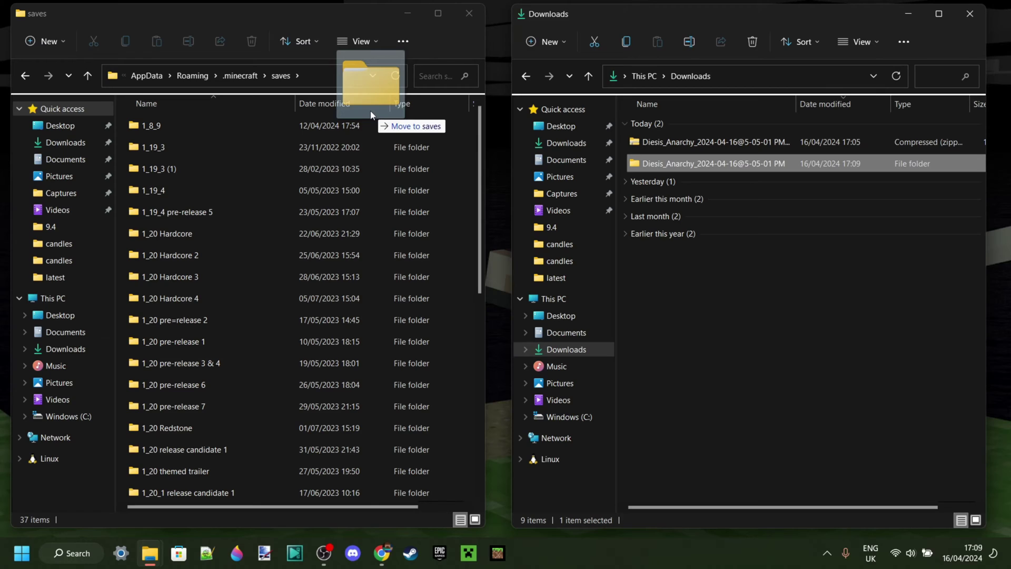
pyautogui.moveTo(371, 114); pyautogui.dragTo(349, 123)
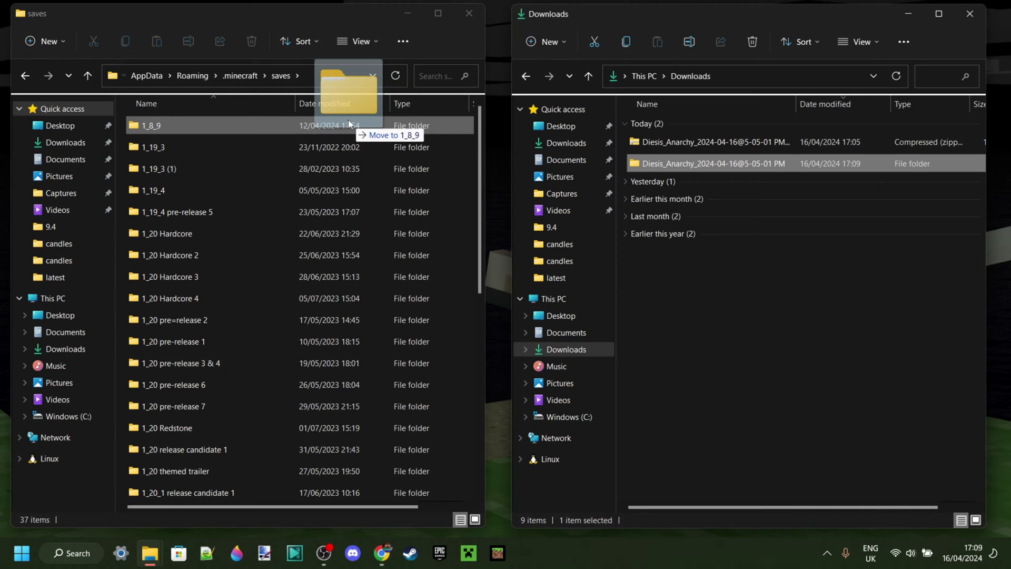
pyautogui.moveTo(349, 123); pyautogui.dragTo(169, 112)
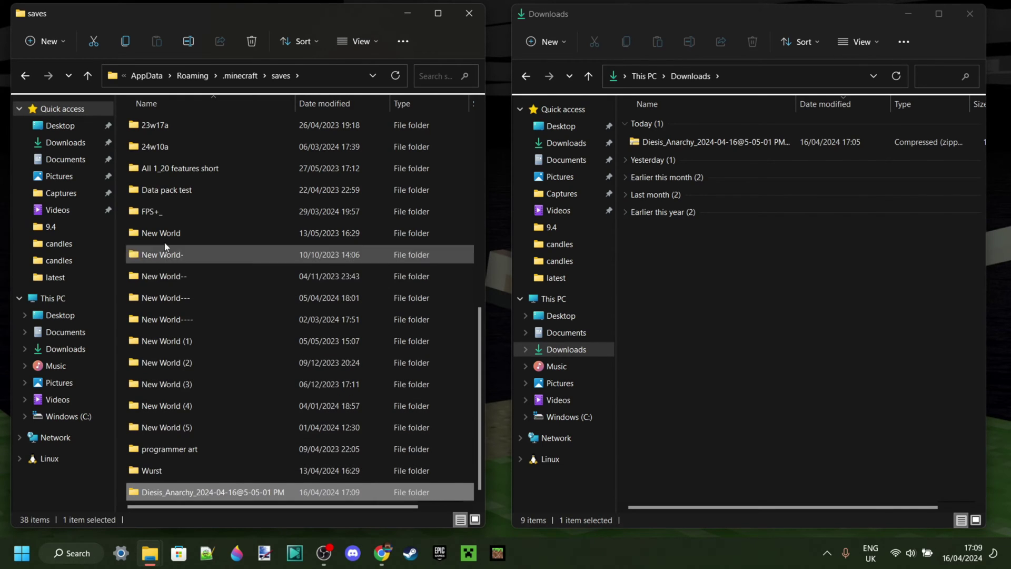
pyautogui.moveTo(197, 385)
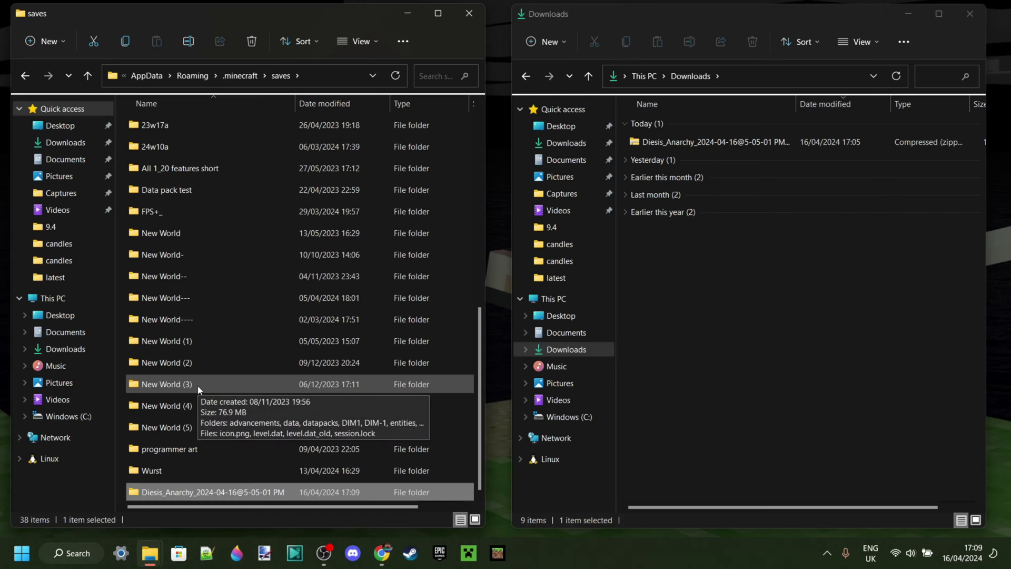
# Close the saves folder, delete the Diesis_Anarchy zip from Downloads, and launch Minecraft.
pyautogui.click(468, 18)
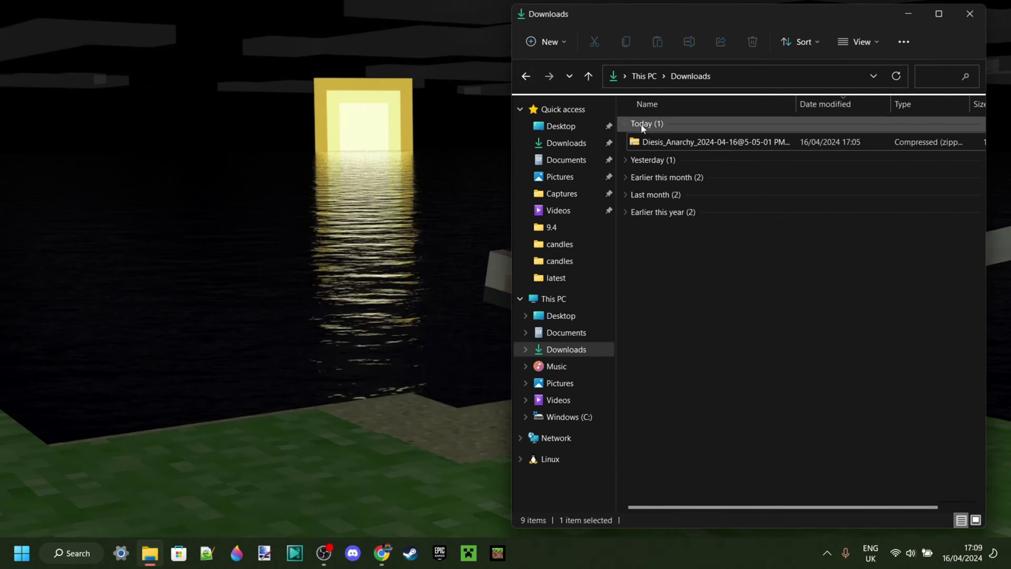
pyautogui.rightClick(656, 145)
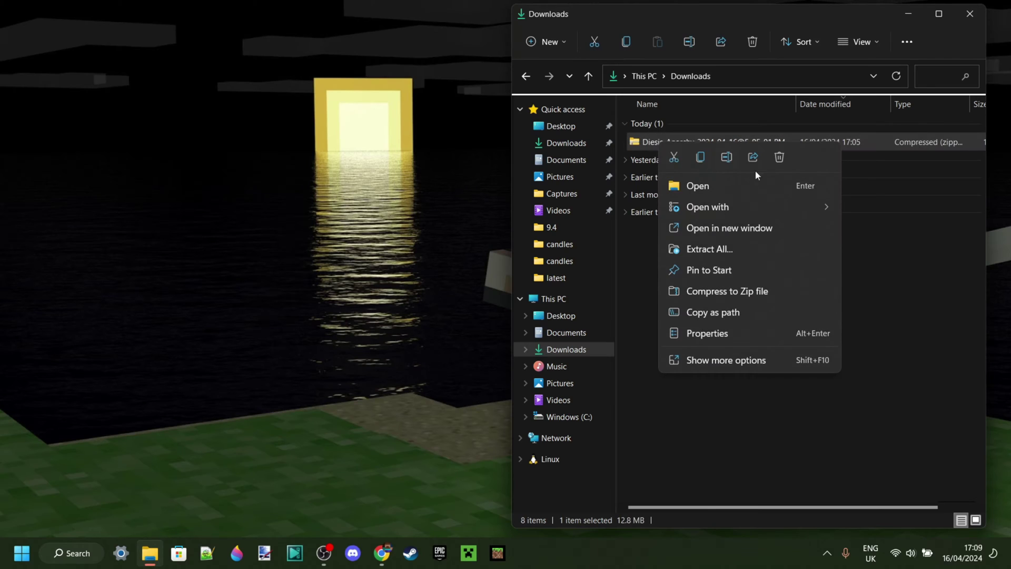
pyautogui.click(778, 160)
pyautogui.click(970, 14)
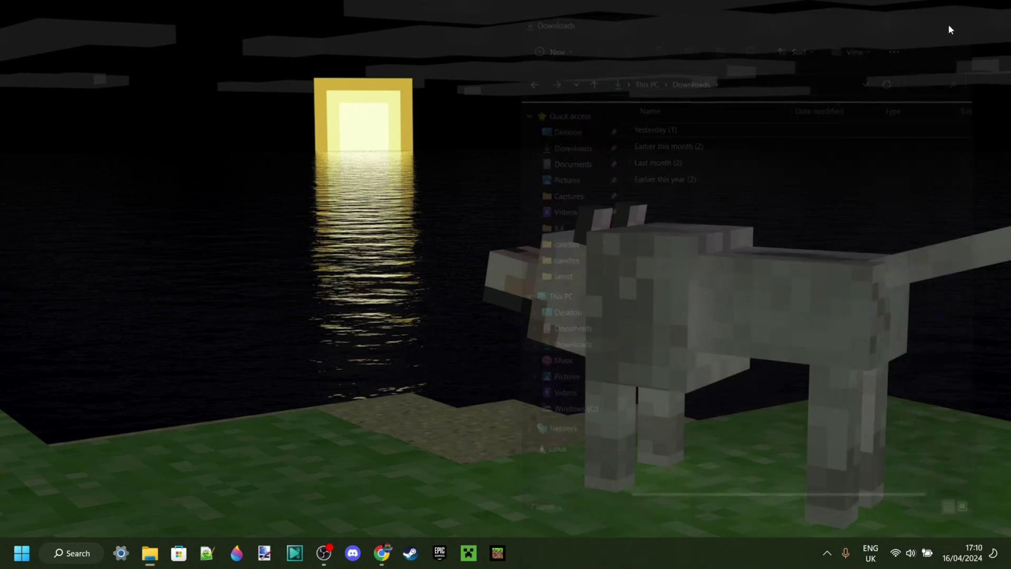
pyautogui.click(468, 553)
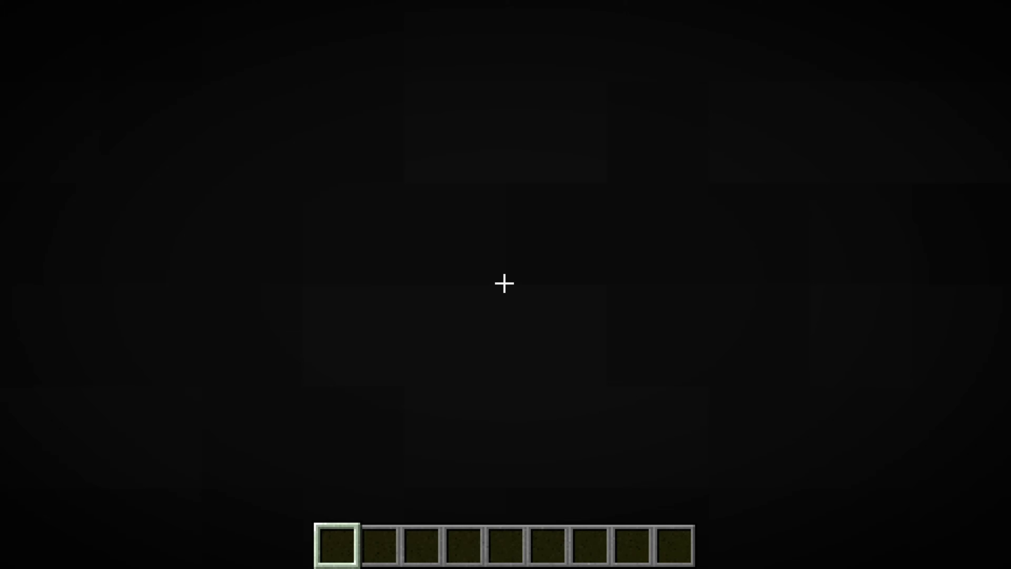
# Switch to Spectator Mode with /gamemode spectator.
pyautogui.press('/')
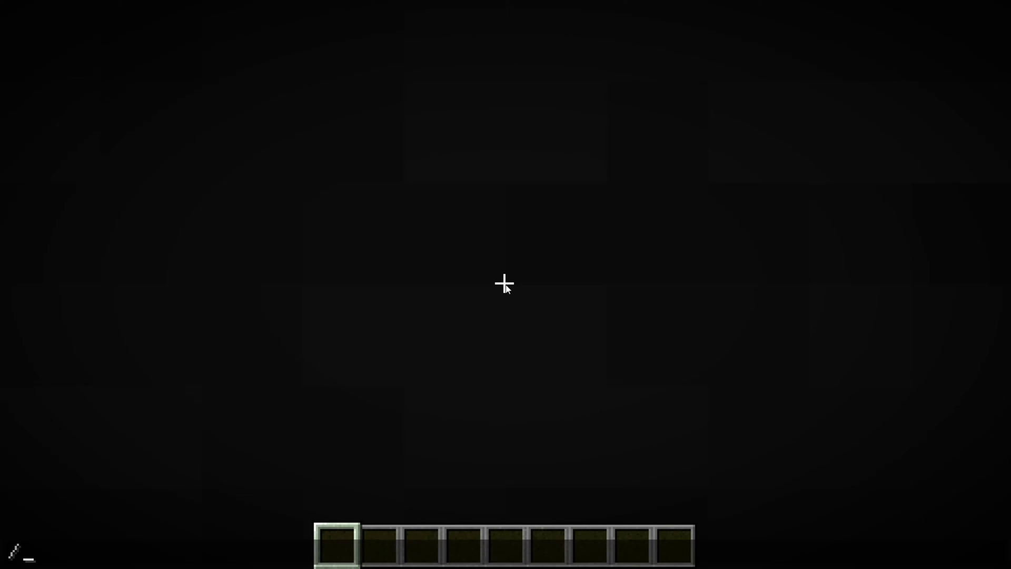
pyautogui.write('ganmo')
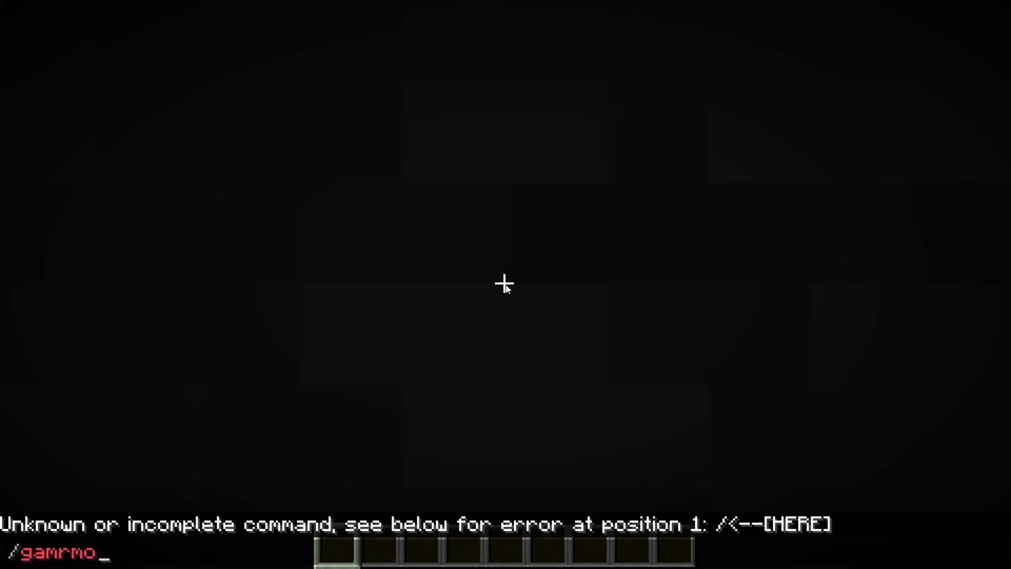
pyautogui.press('BackSpace')
pyautogui.press('BackSpace')
pyautogui.press('BackSpace')
pyautogui.write('mem')
pyautogui.press('Tab')
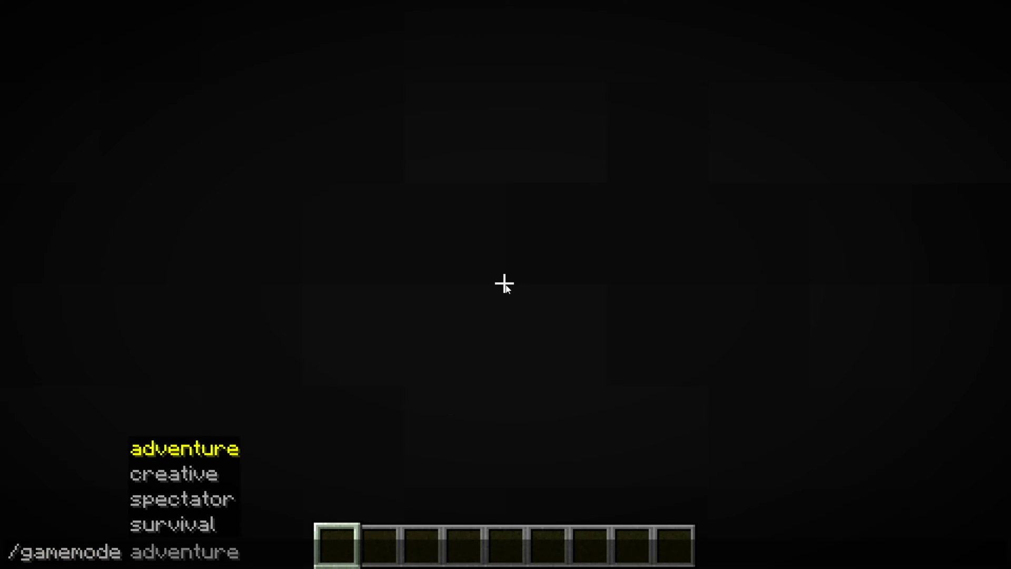
pyautogui.write('spe')
pyautogui.press('Tab')
pyautogui.press('Return')
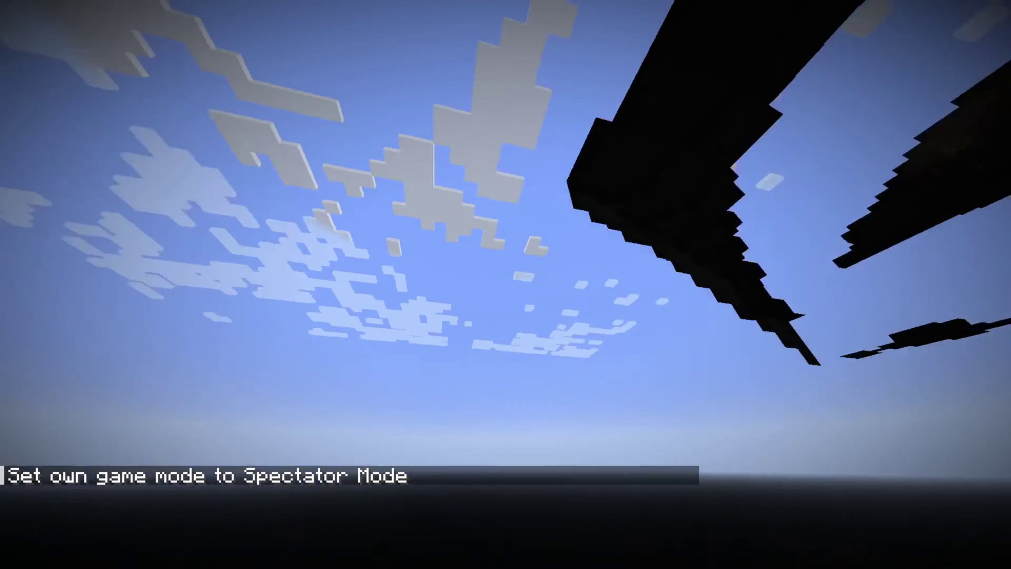
# Fly through the terrain, out of the ocean, and circle the Diesis Anarchy sign.
pyautogui.press('w')
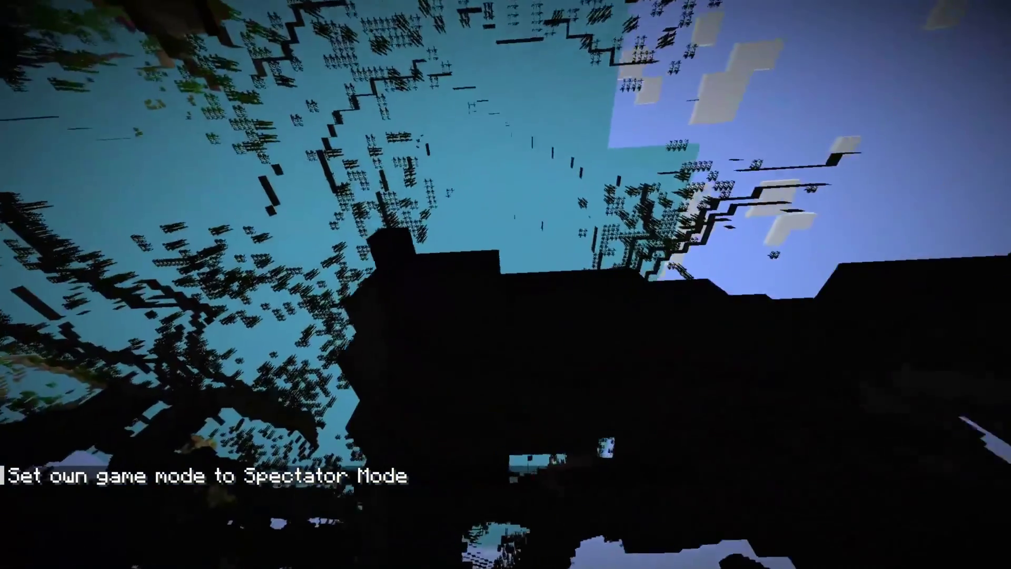
pyautogui.press('w')
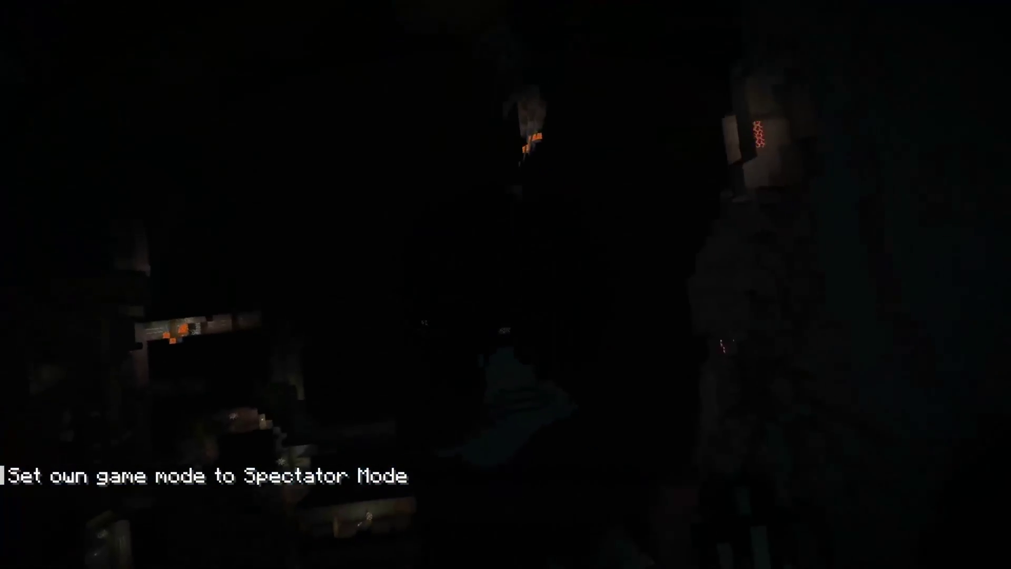
pyautogui.press('w')
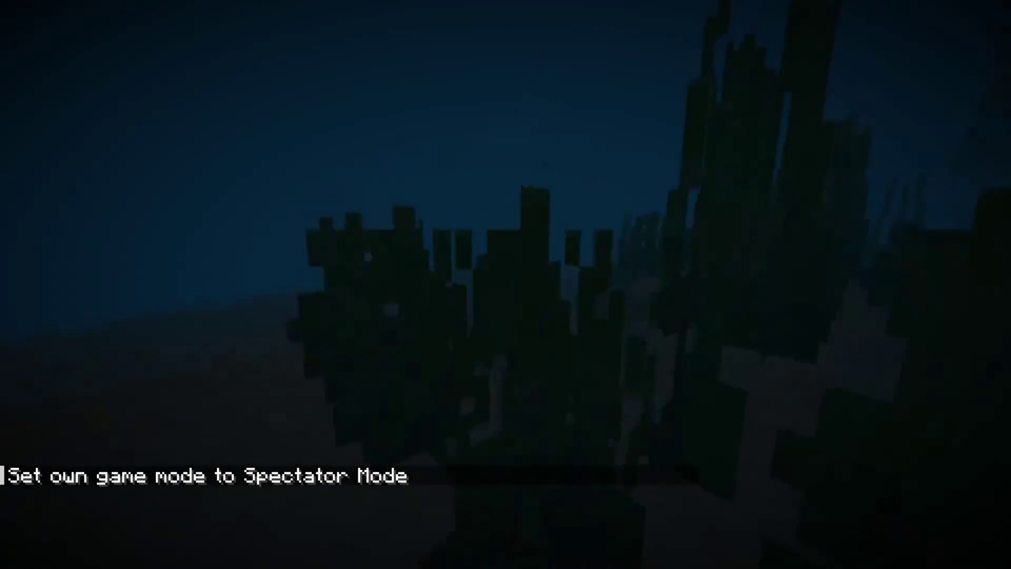
pyautogui.press('w')
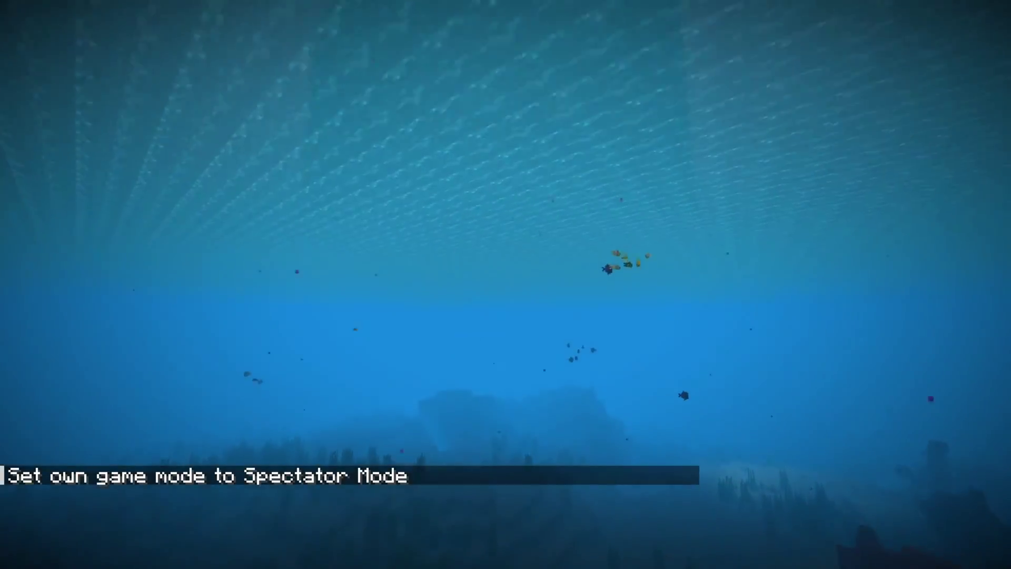
pyautogui.press('w')
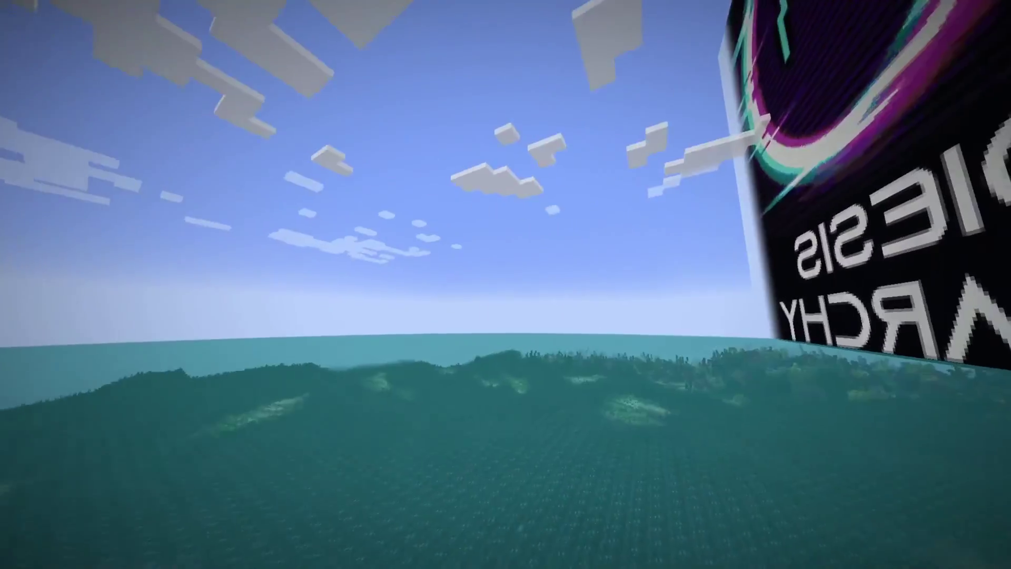
pyautogui.press('w')
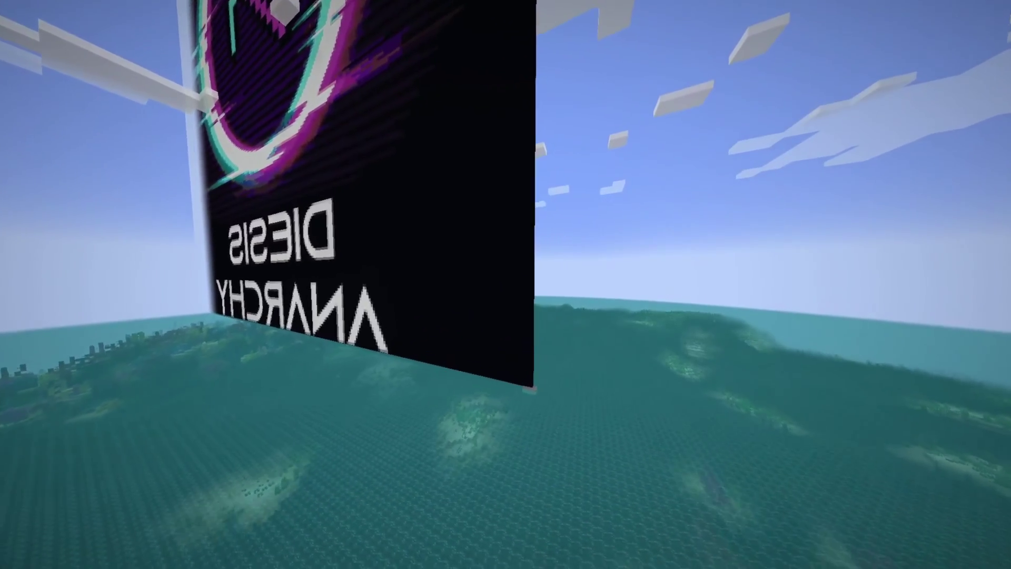
pyautogui.press('w')
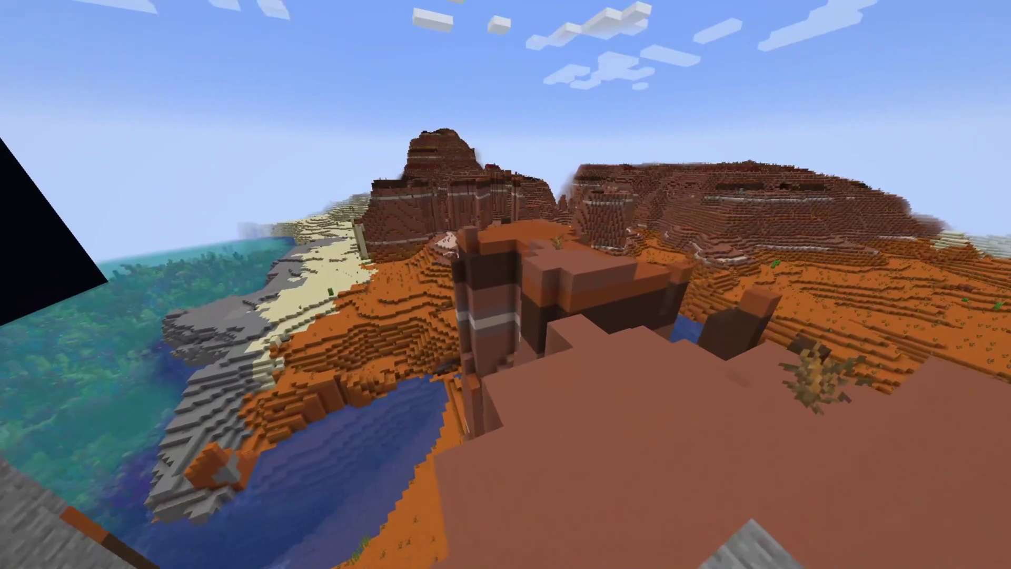
# Switch to Creative Mode with /gamemode creative.
pyautogui.write('/gamo')
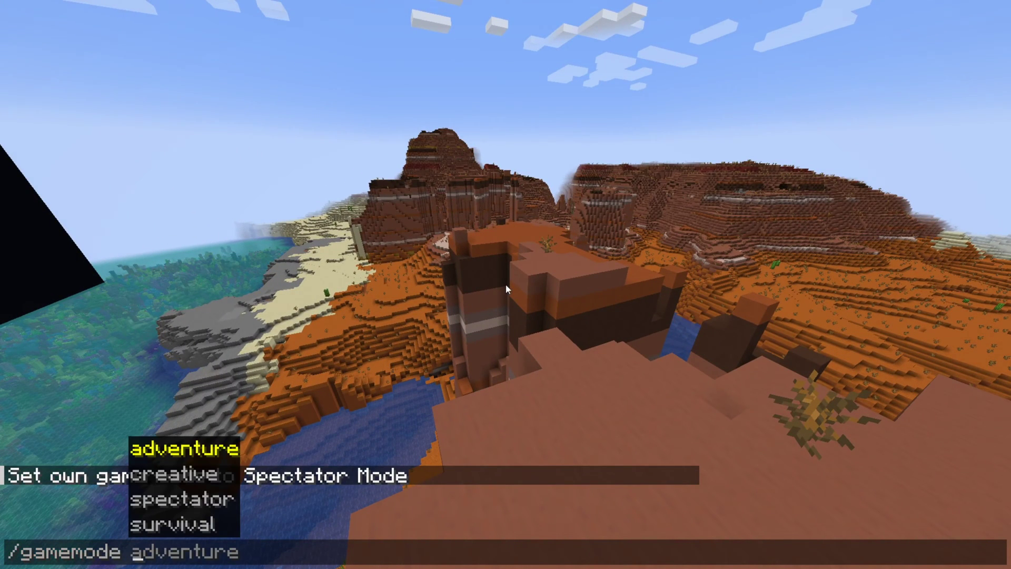
pyautogui.press('BackSpace')
pyautogui.press('Return')
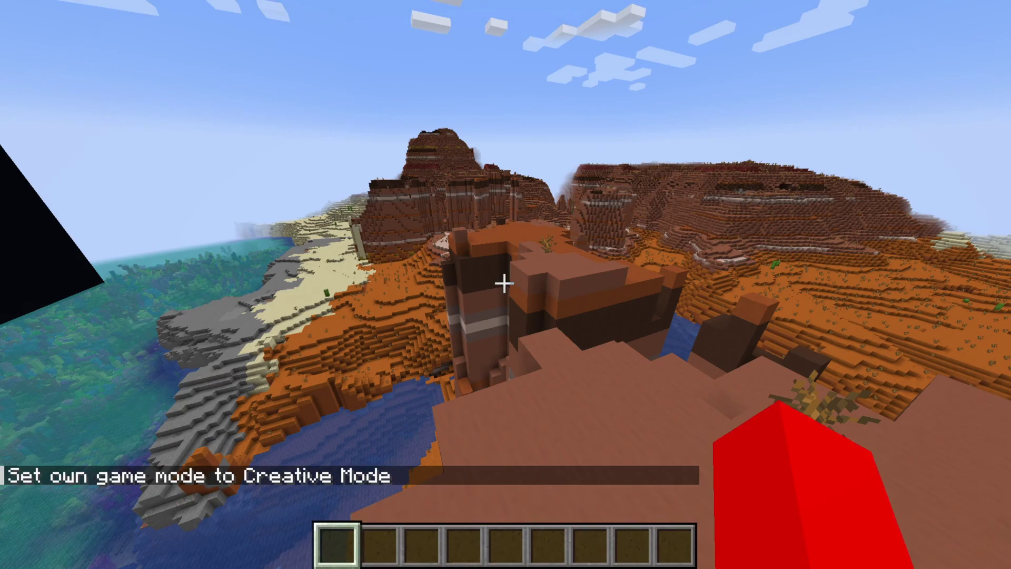
# Change to third-person view and walk the player along the mesa cliff edge.
pyautogui.press('F5')
pyautogui.press('F5')
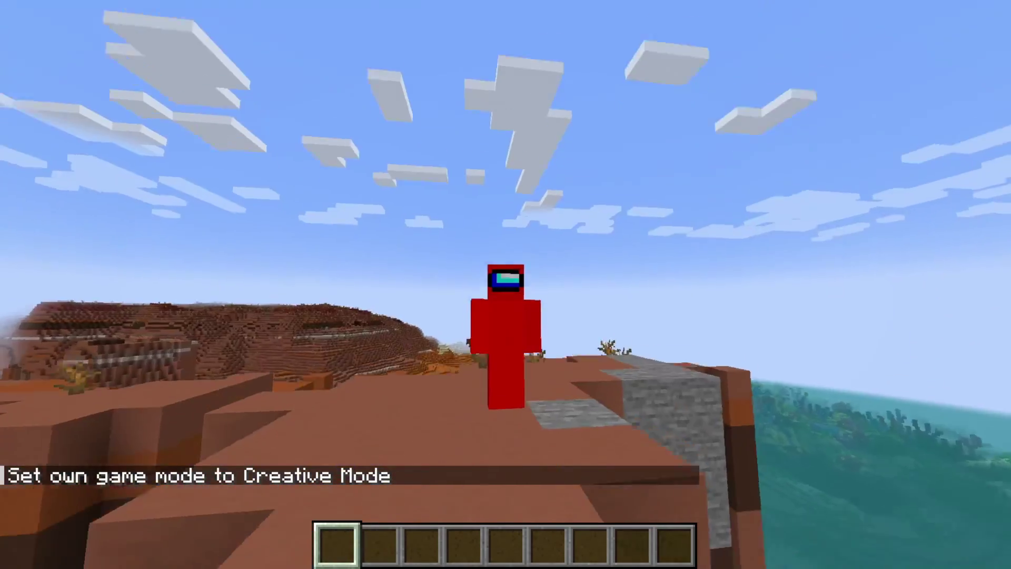
pyautogui.press('w')
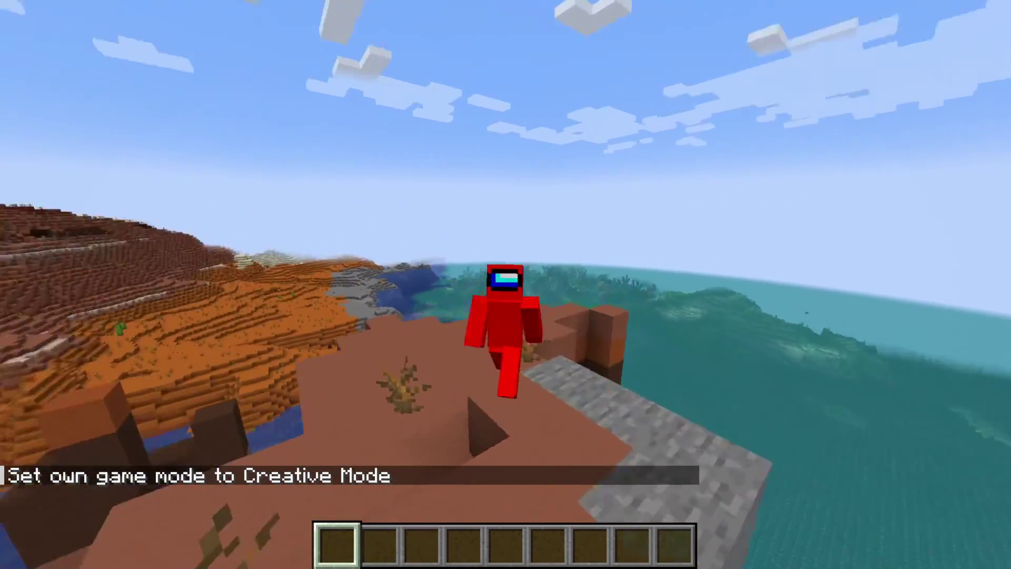
pyautogui.press('w')
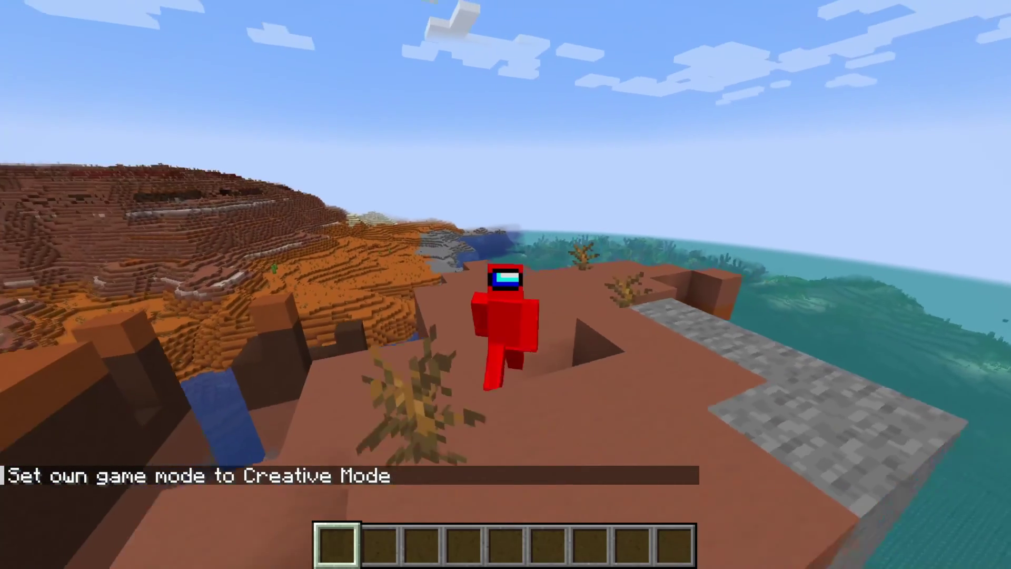
pyautogui.press('w')
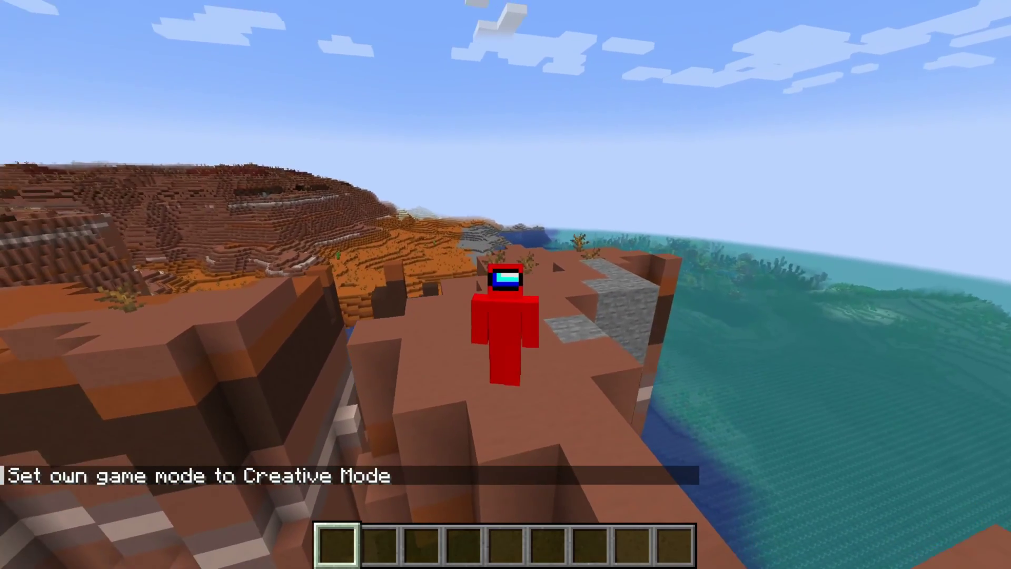